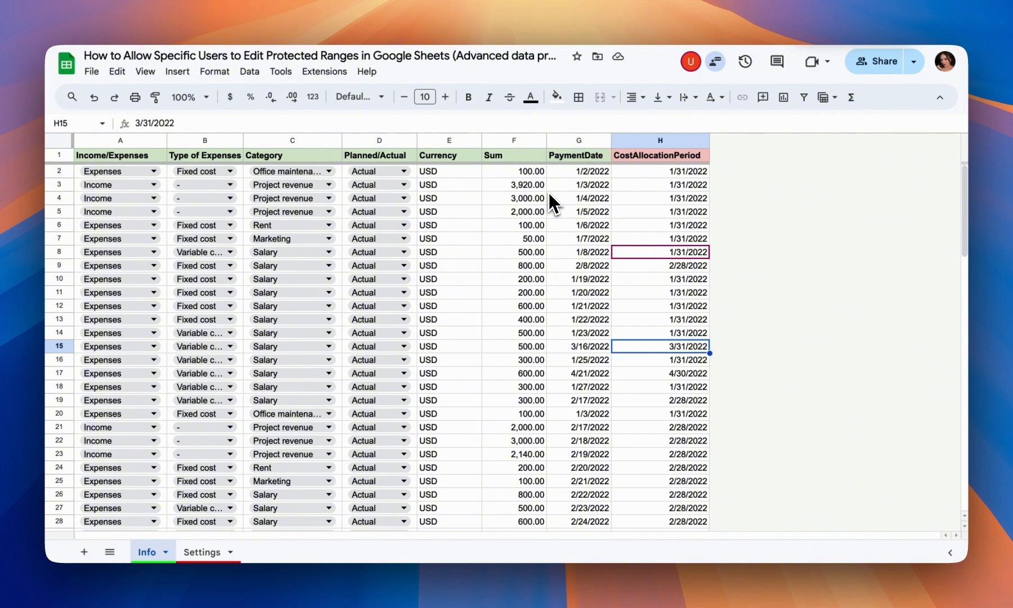
Step: Check the second account's access role in the spreadsheet's sharing settings
click(633, 139)
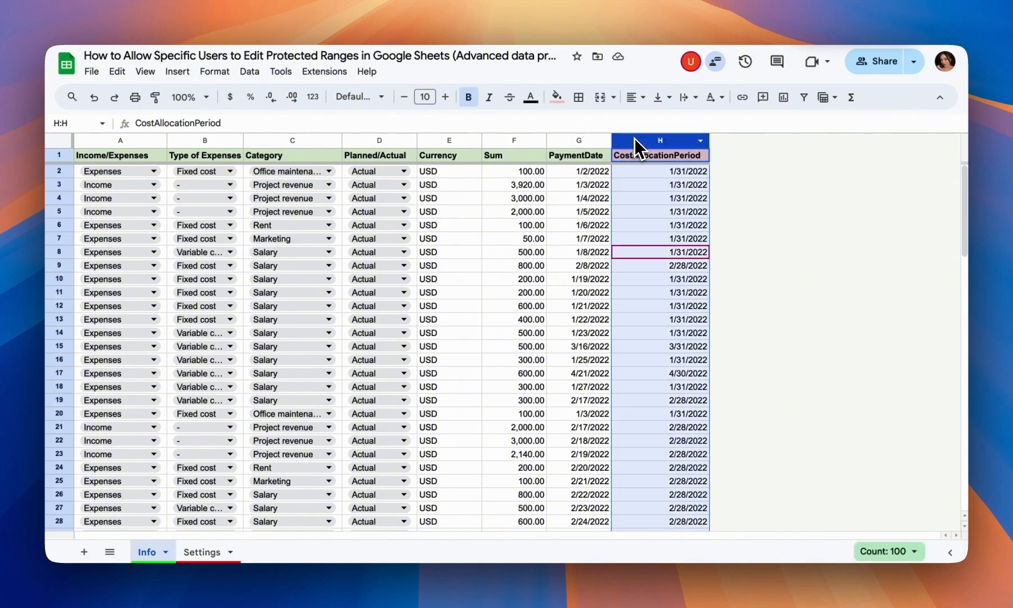
click(880, 62)
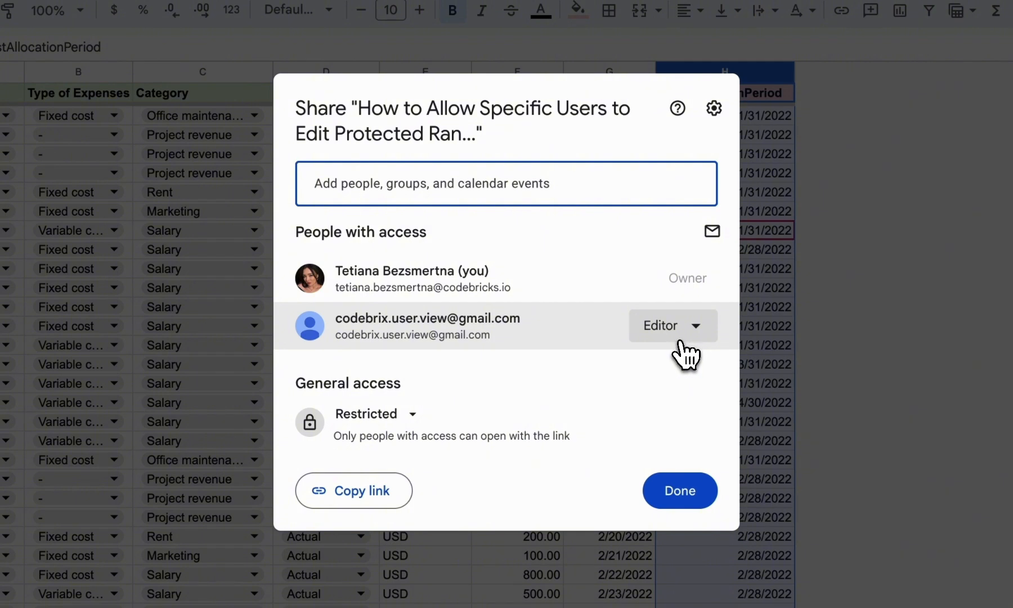
click(683, 492)
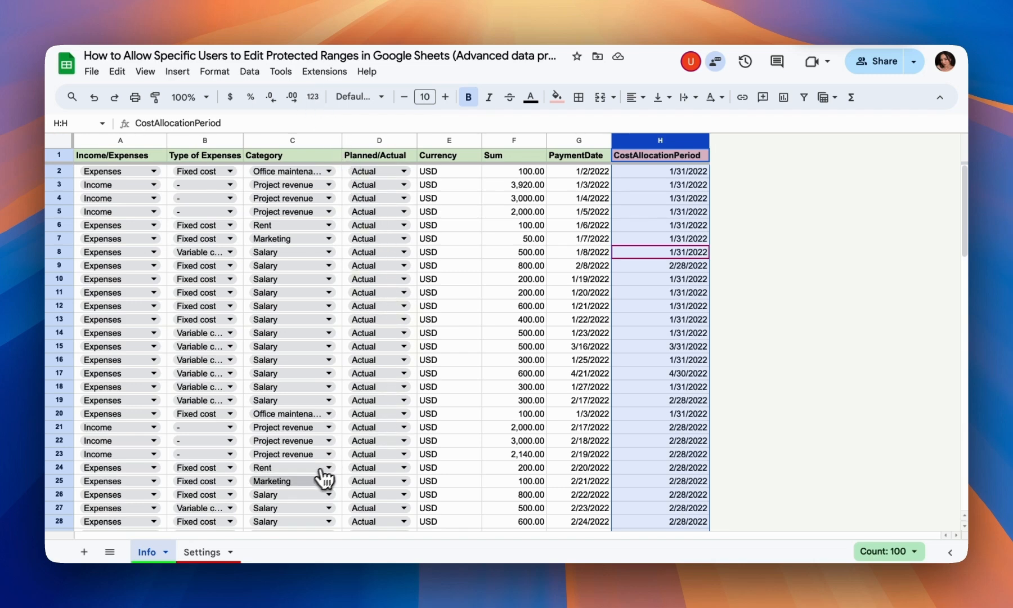
Step: Protect the whole Settings sheet and open its range editing permissions
click(222, 553)
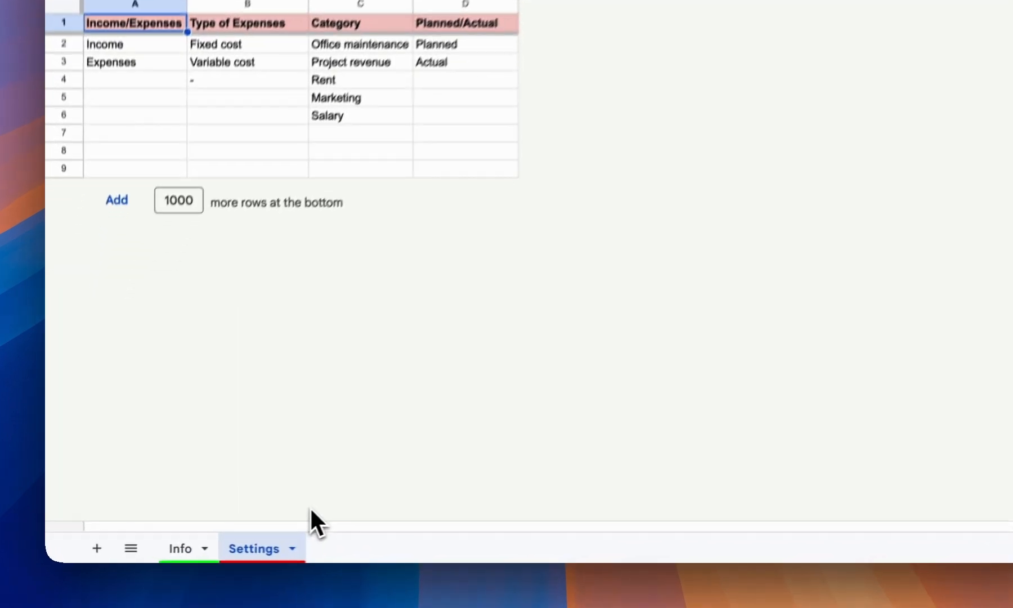
click(292, 547)
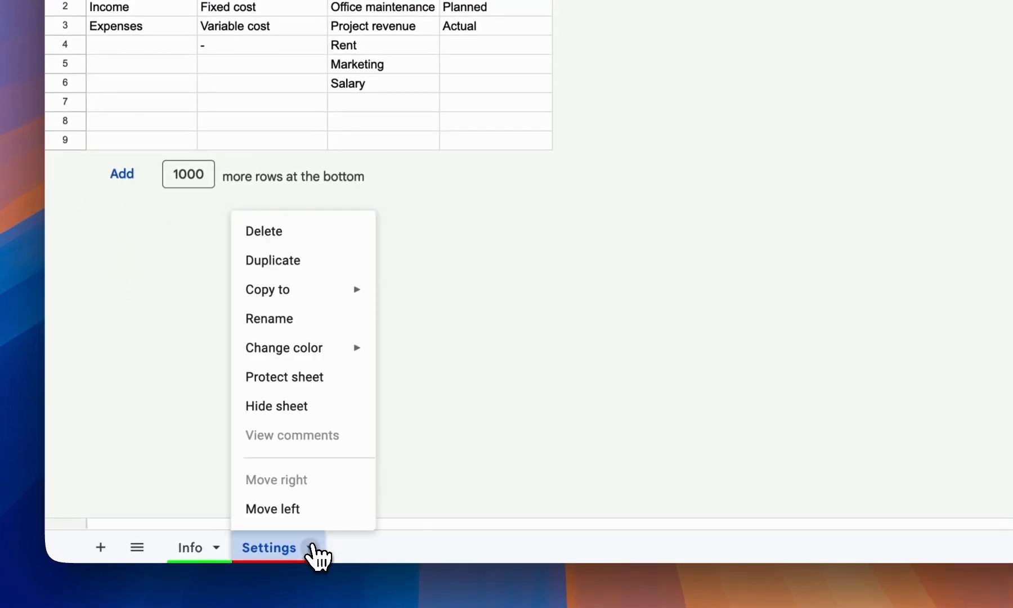
click(319, 376)
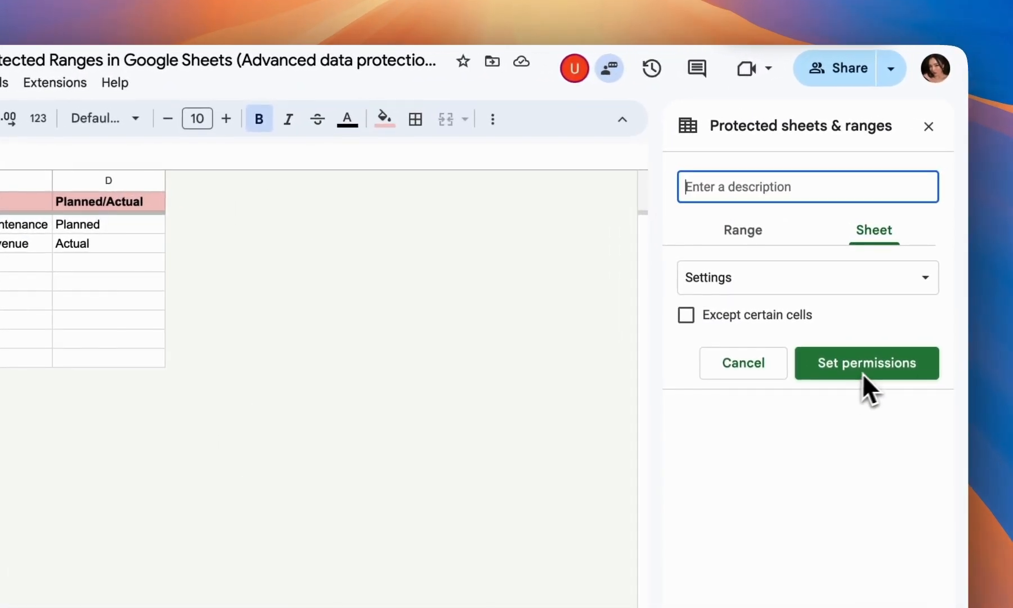
click(908, 367)
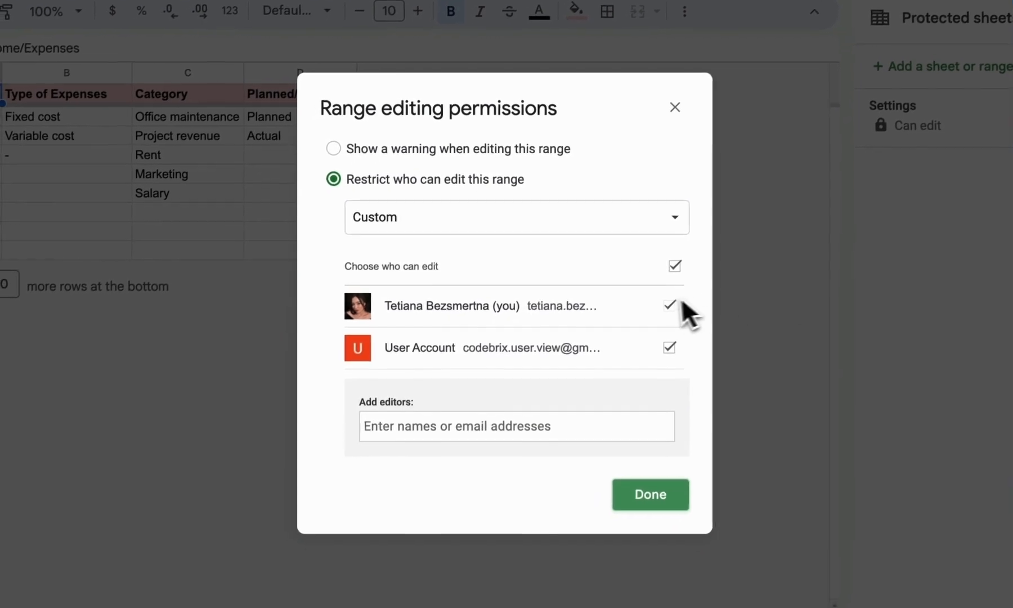
Step: Restrict editing of the Settings sheet with Custom permissions, keeping both the owner and the second user account as editors
click(657, 225)
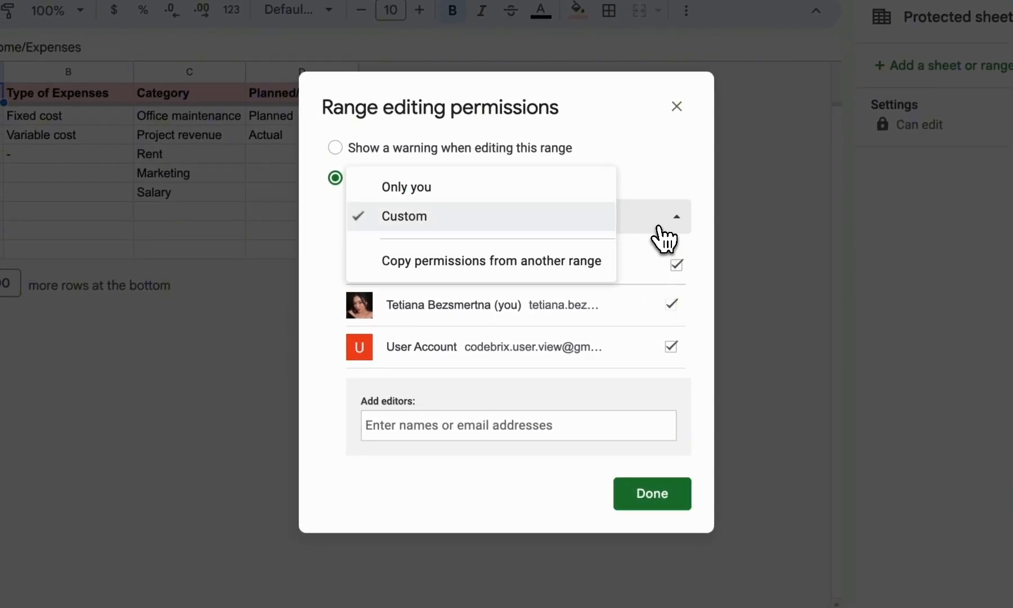
click(542, 190)
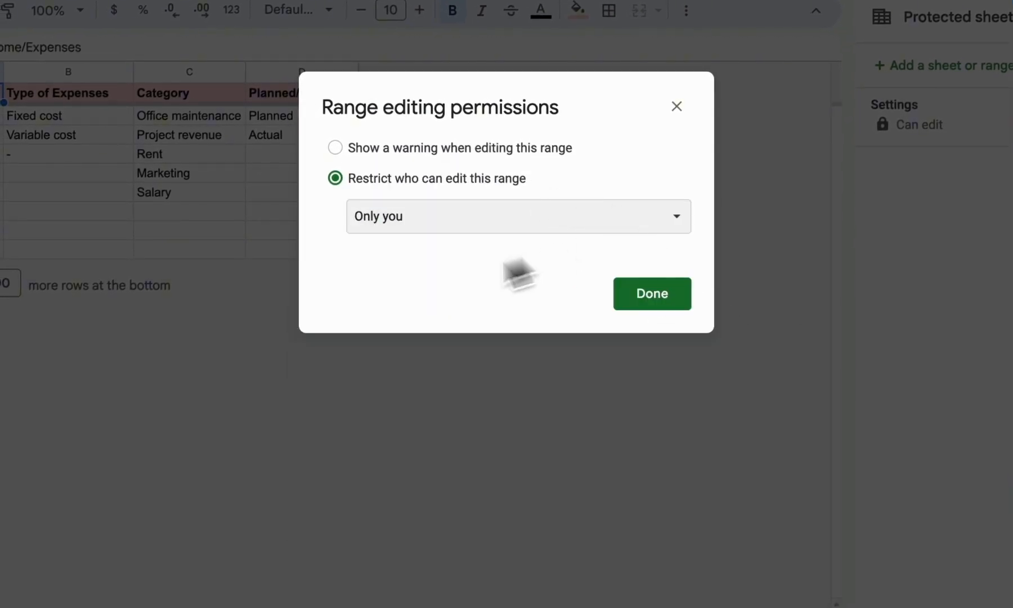
click(558, 228)
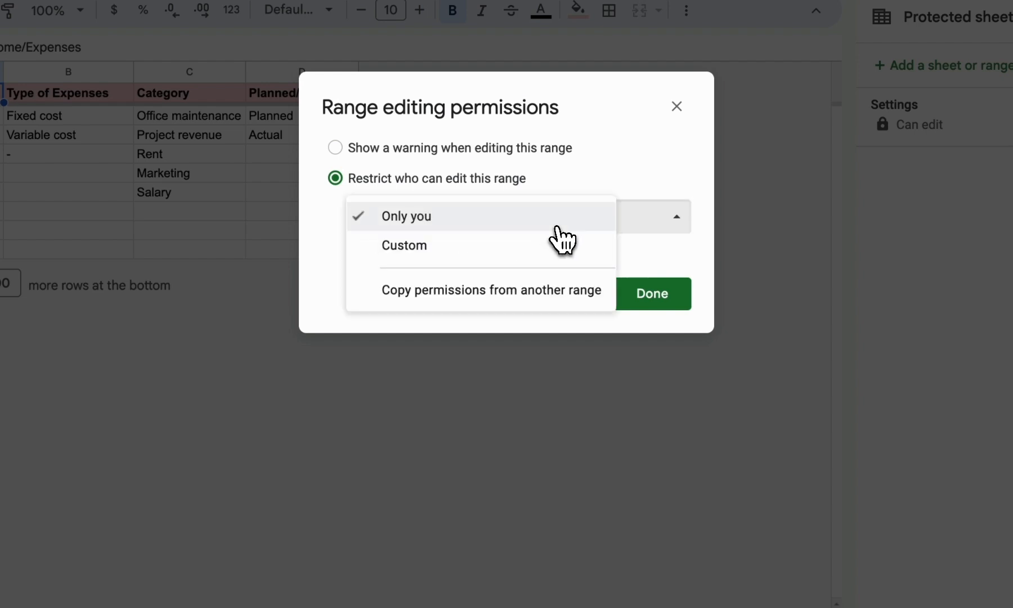
click(546, 248)
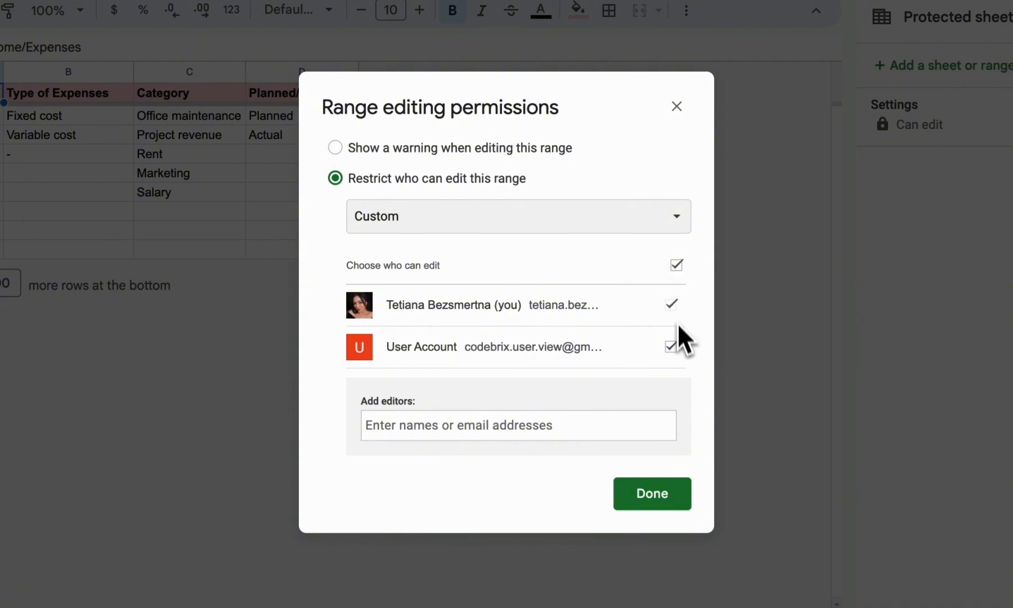
click(671, 347)
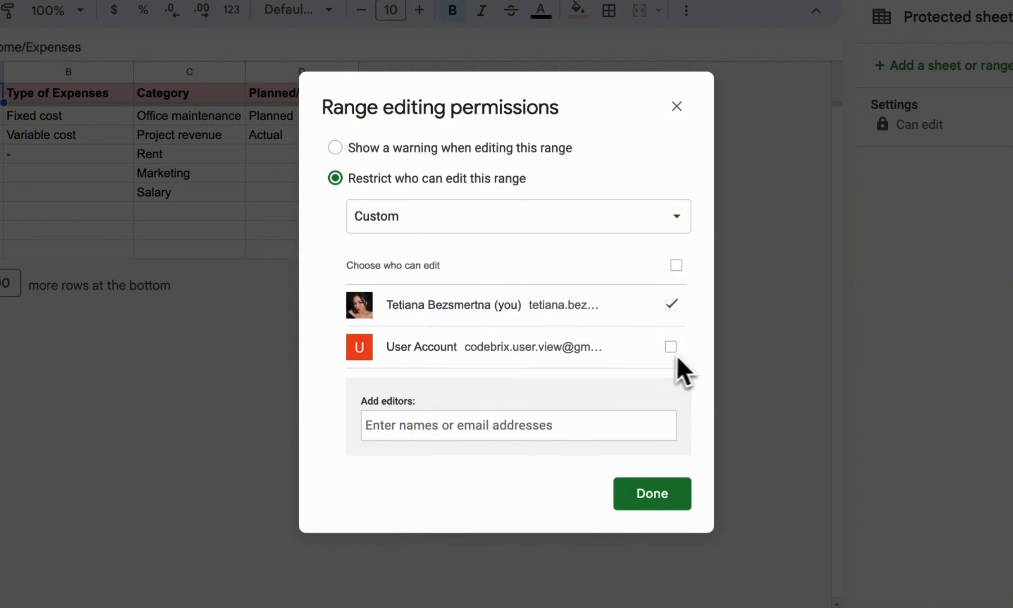
click(671, 347)
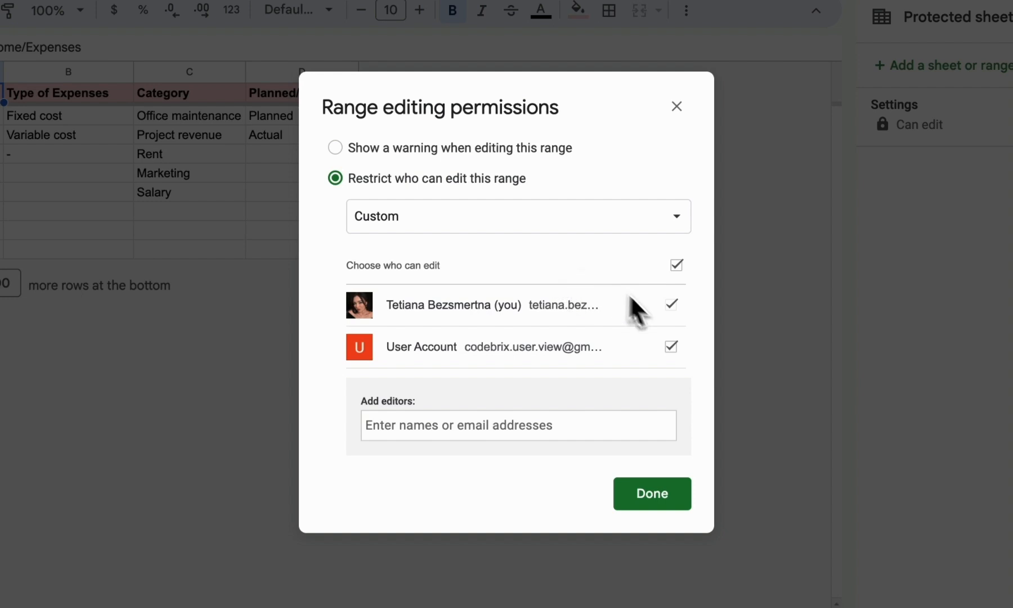
click(666, 502)
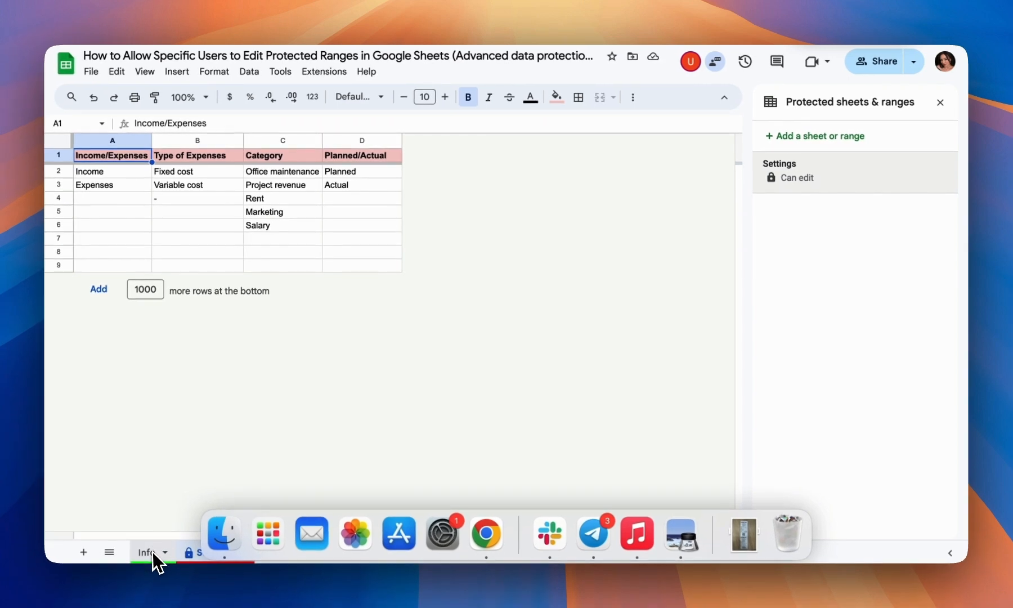
Step: Set up a protected range for the entire CostAllocationPeriod column H on the Info sheet
click(153, 554)
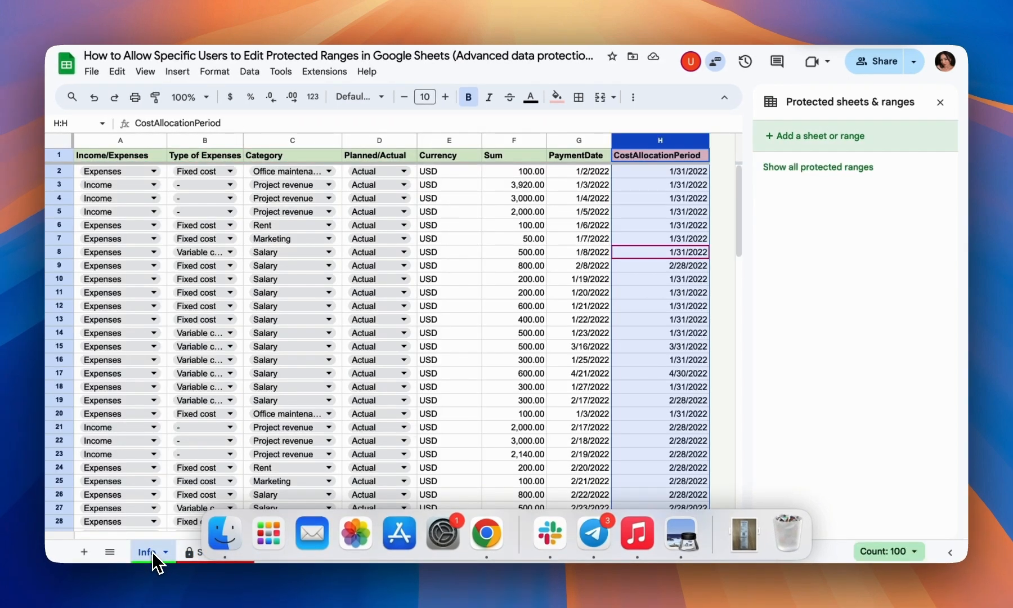
click(940, 102)
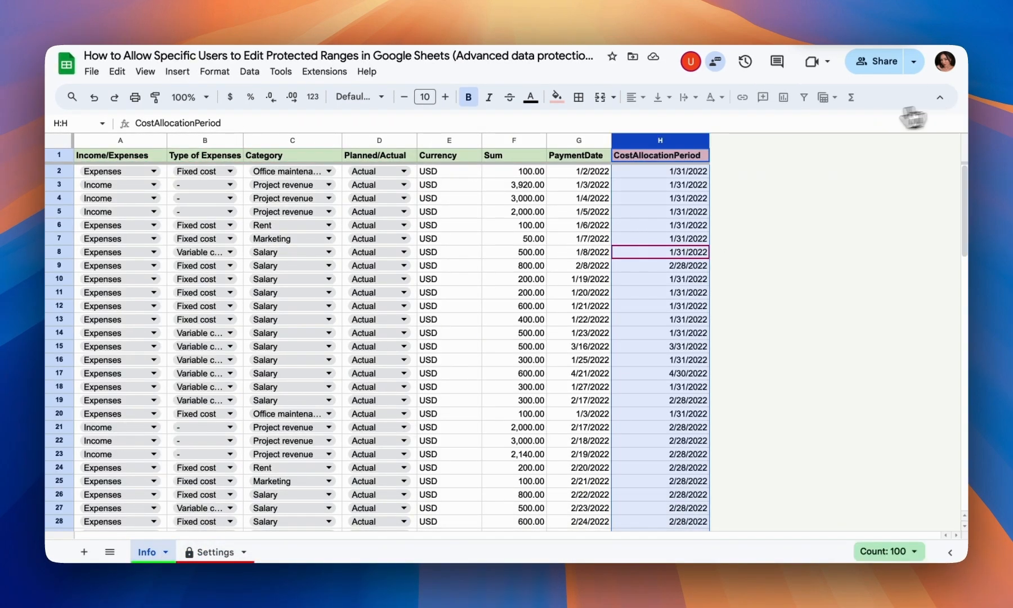
click(698, 198)
click(664, 140)
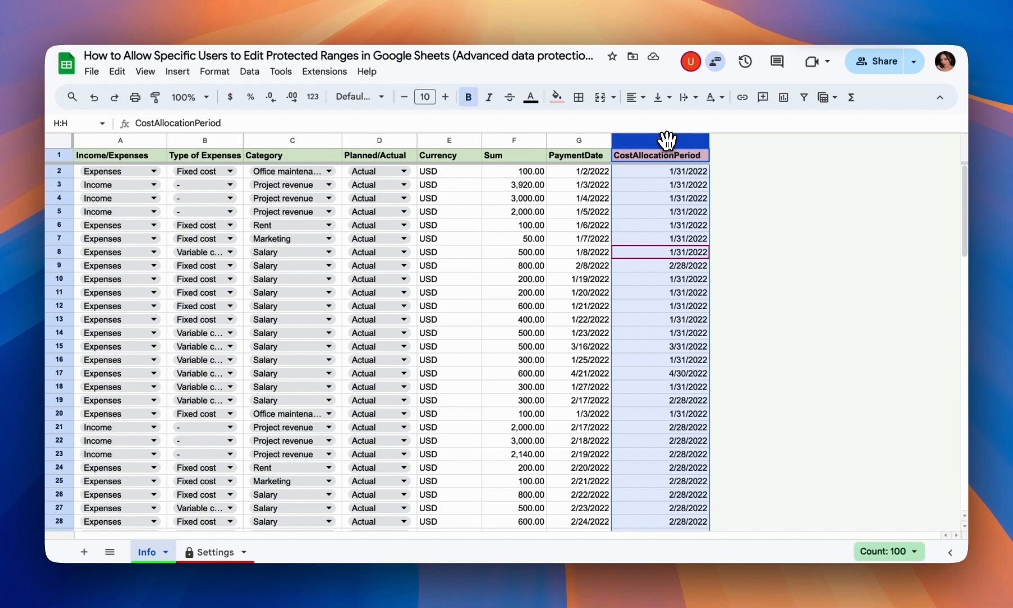
right_click(667, 140)
mouse_move(780, 547)
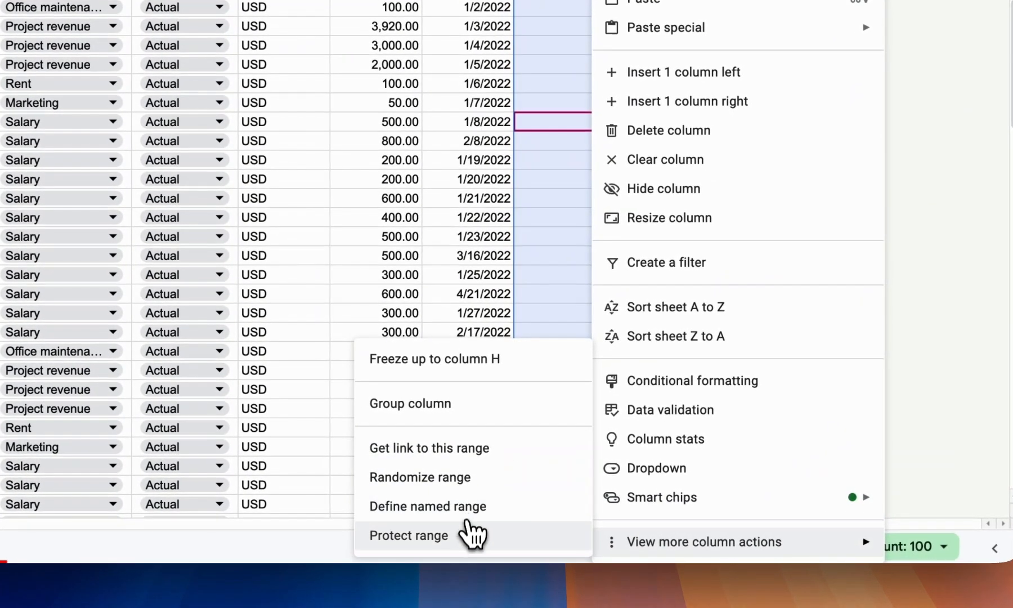
click(472, 535)
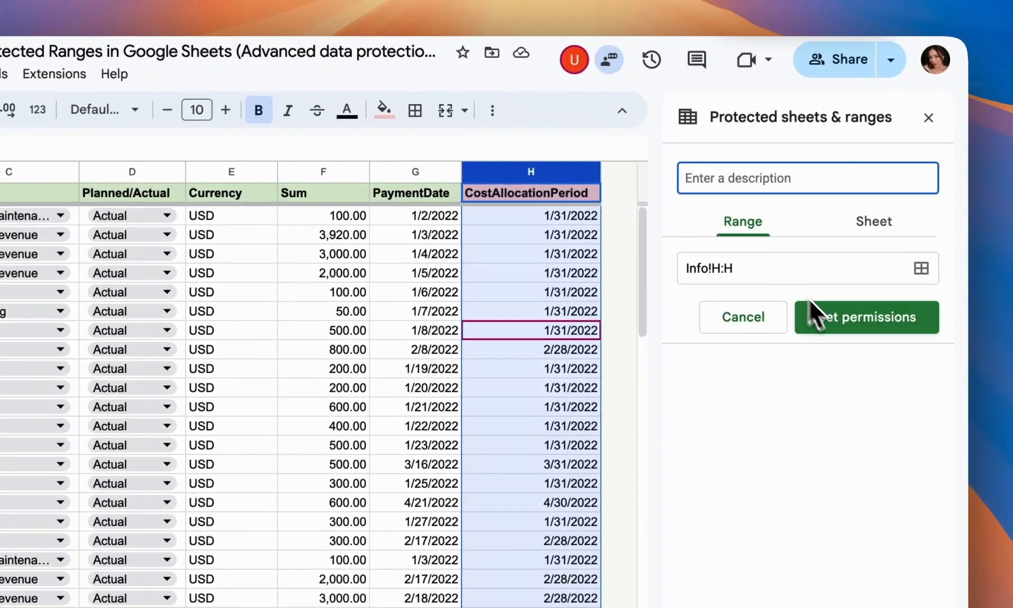
Step: Restrict editing of the column H range to the owner by removing the second user account from the Custom editors
click(836, 322)
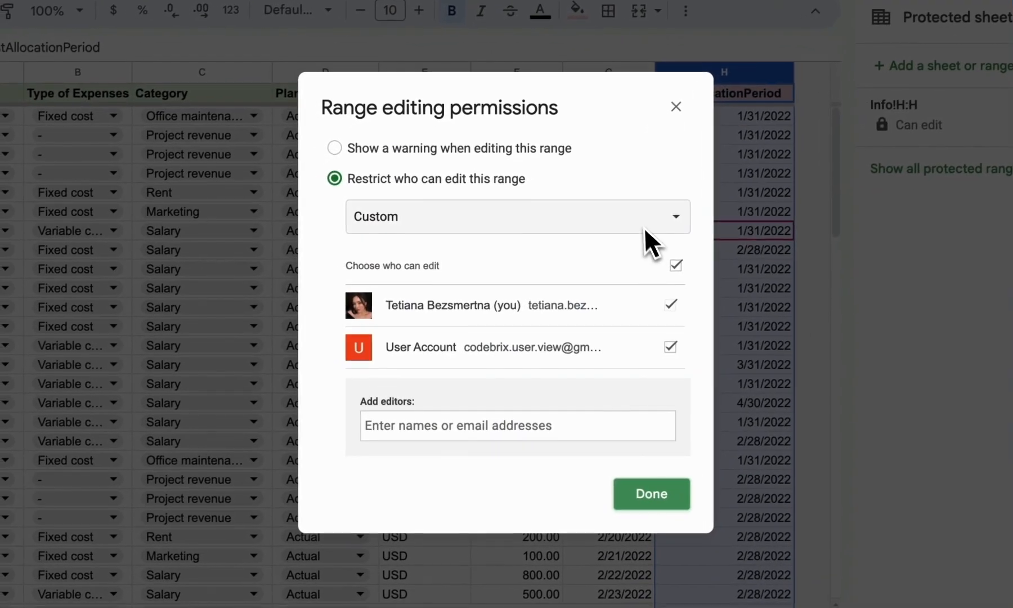
click(672, 346)
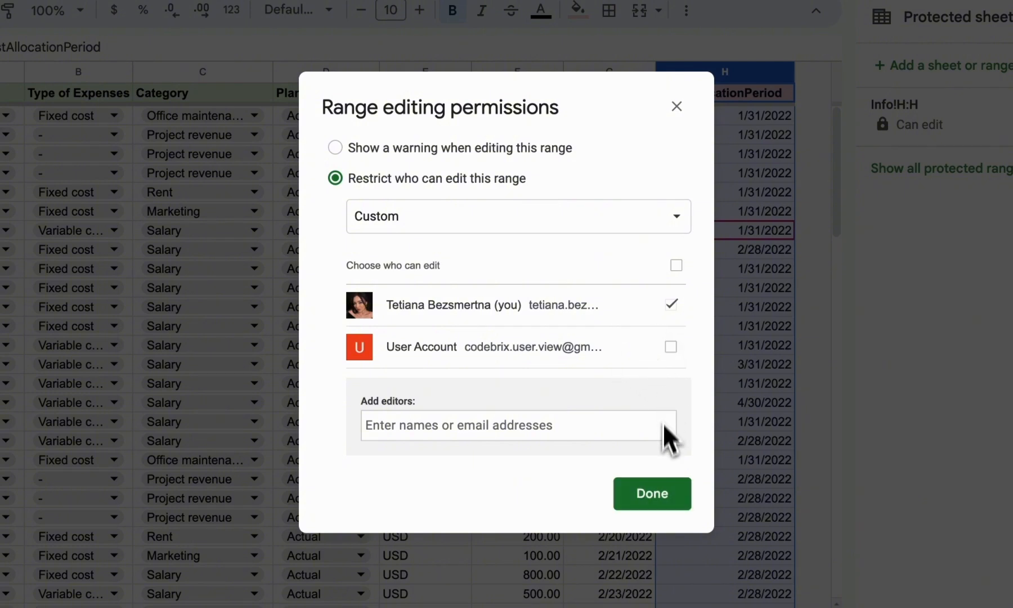
click(660, 495)
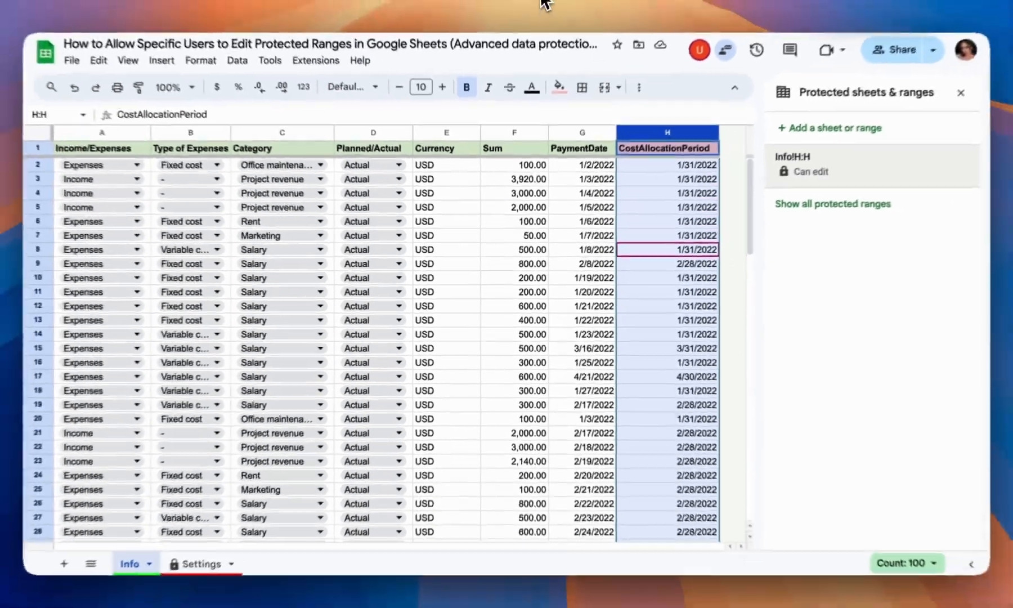
Step: Switch to the second user's window and try to edit protected cell H8 on the Info sheet
click(541, 5)
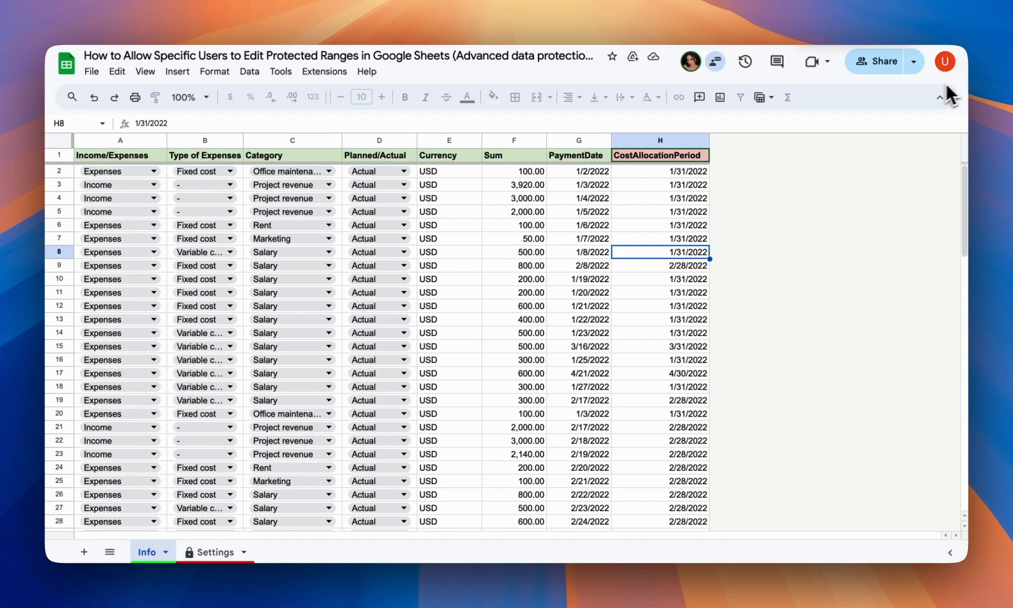
mouse_move(957, 64)
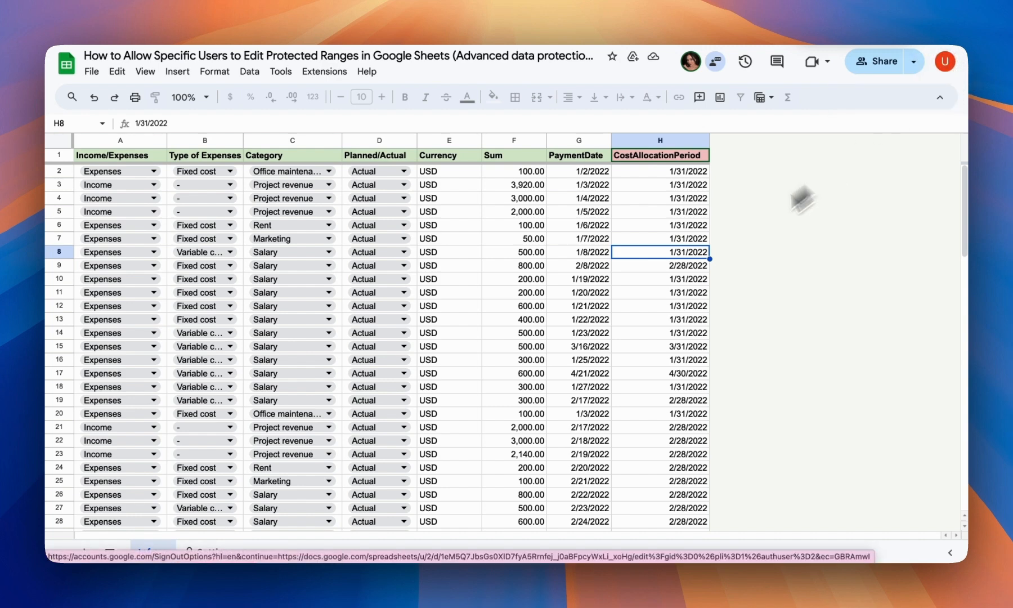
double_click(666, 258)
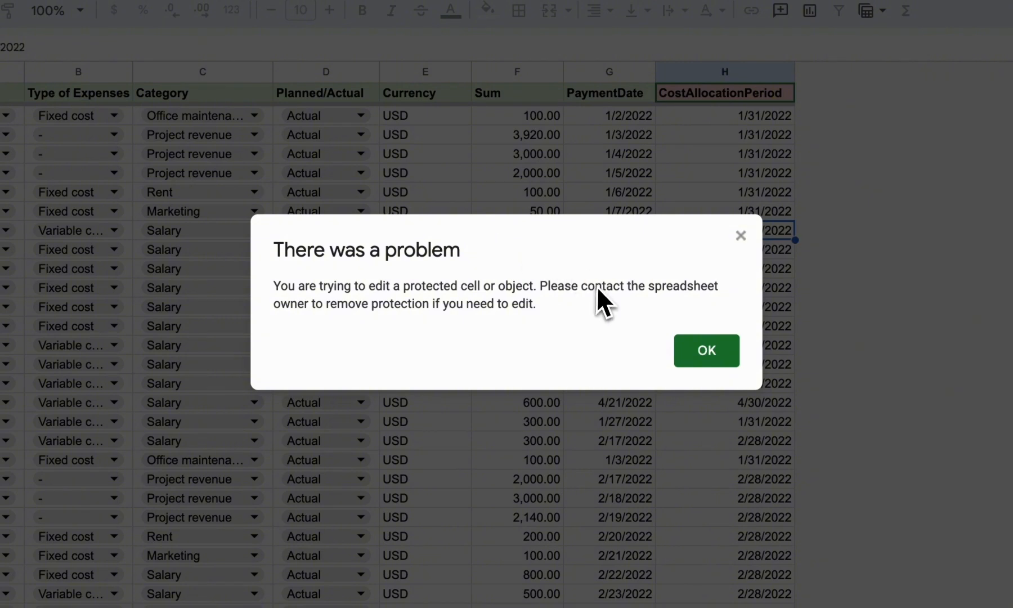
click(709, 350)
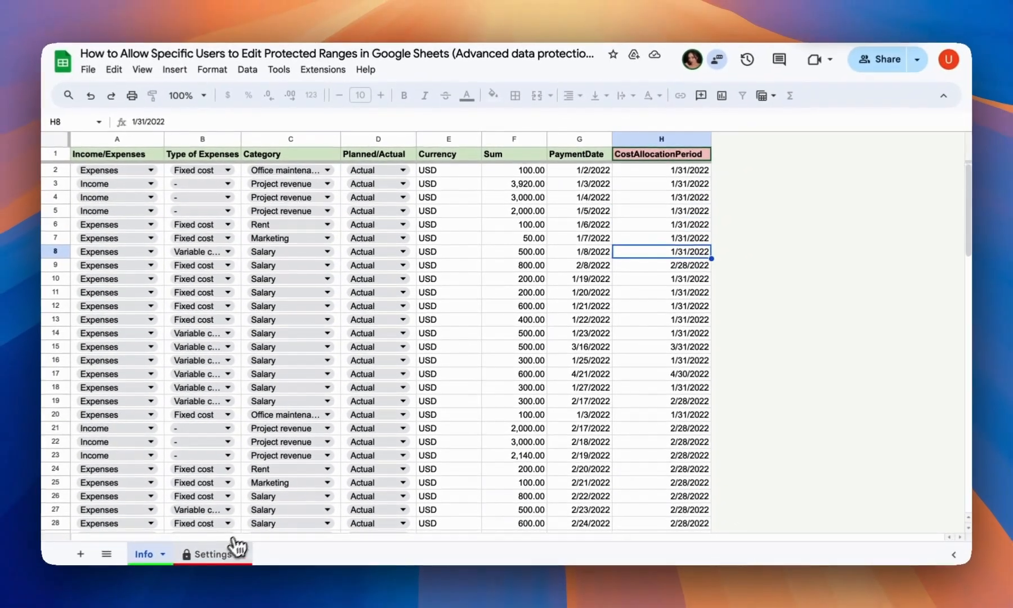
Step: Test the second user's edit access on the Settings sheet by entering M in cell C8 and removing it again
click(183, 574)
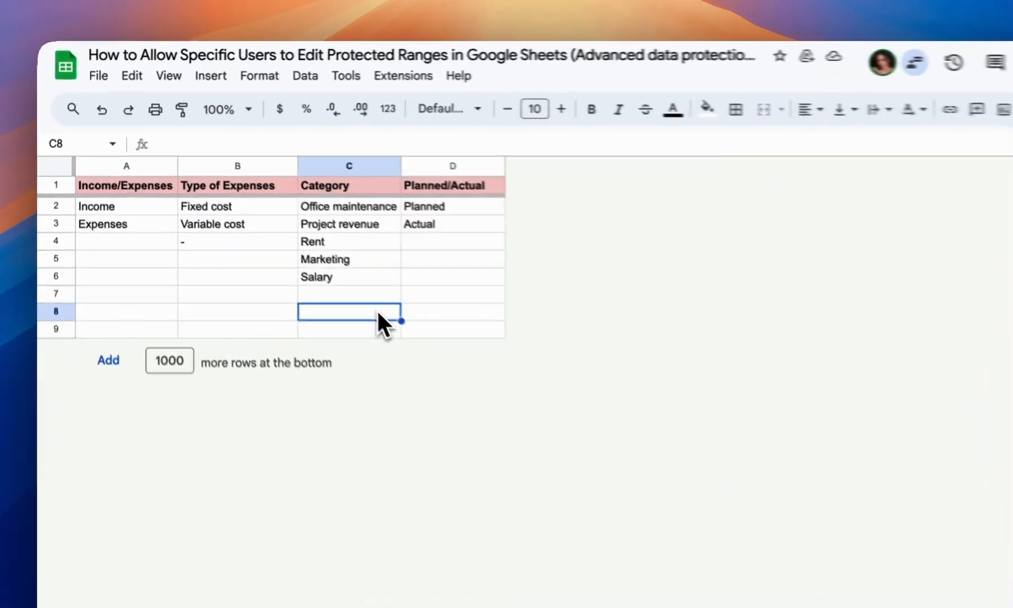
text(M)
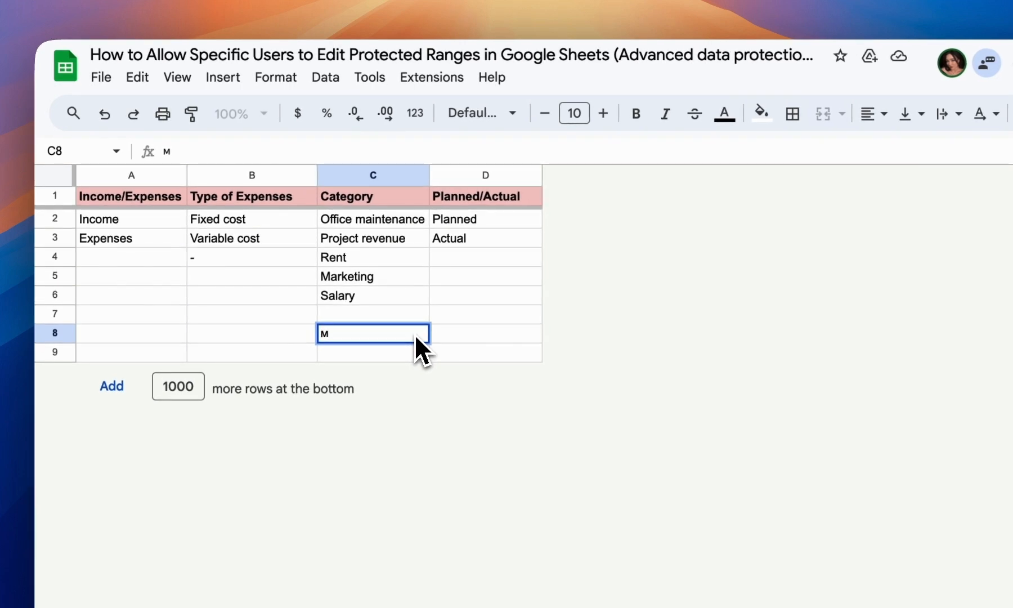
key(BackSpace)
click(445, 352)
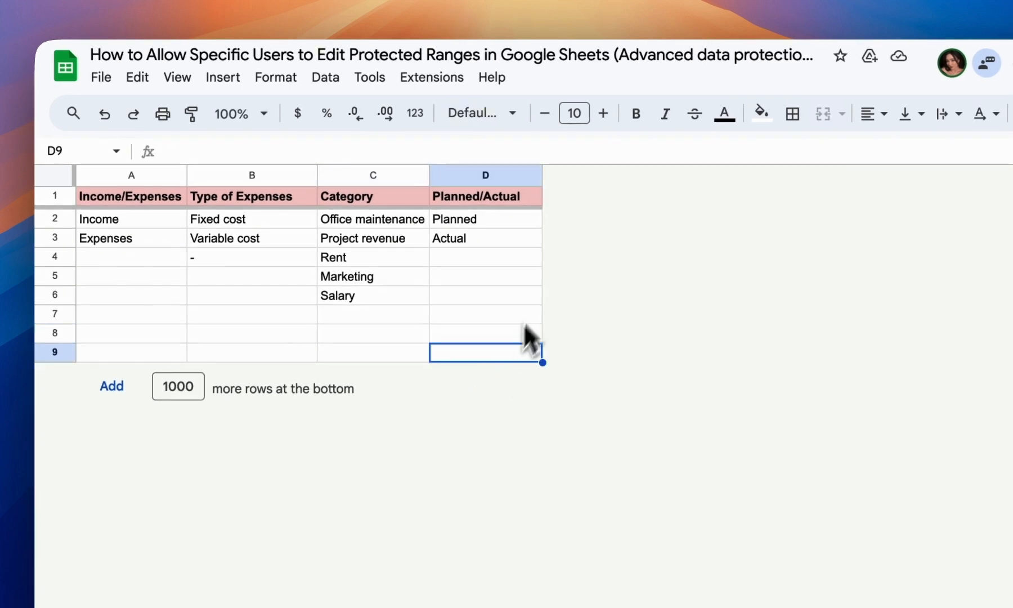
Step: From the second user's window, open the protection details of the Settings sheet
click(412, 7)
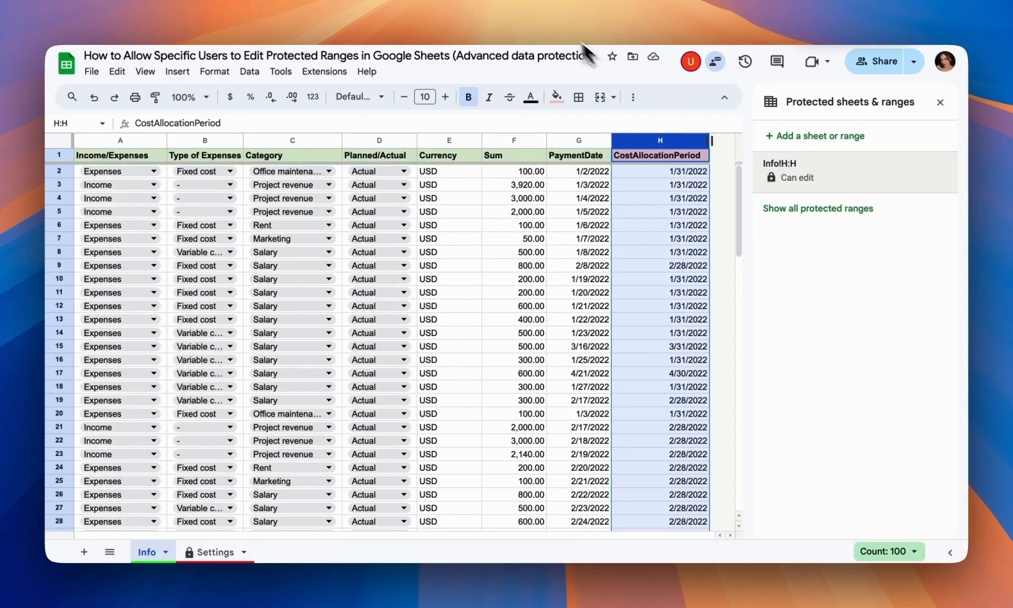
click(543, 10)
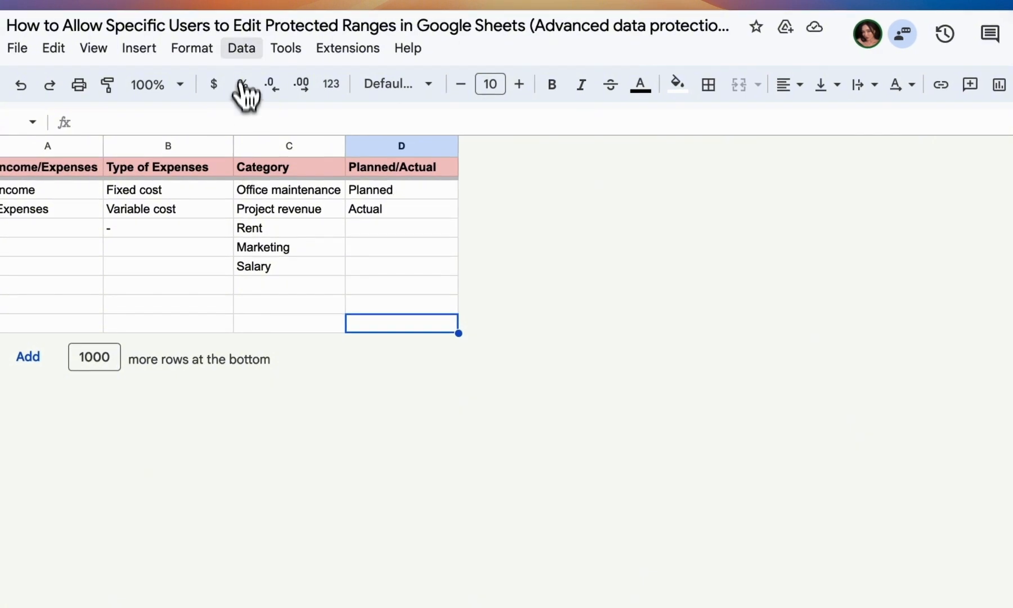
click(250, 72)
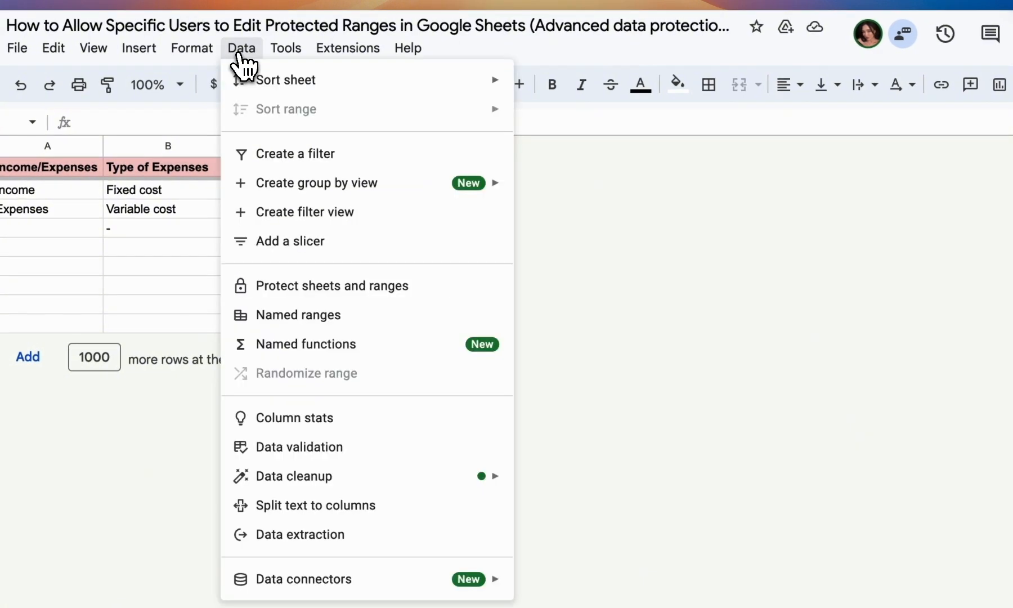
click(358, 285)
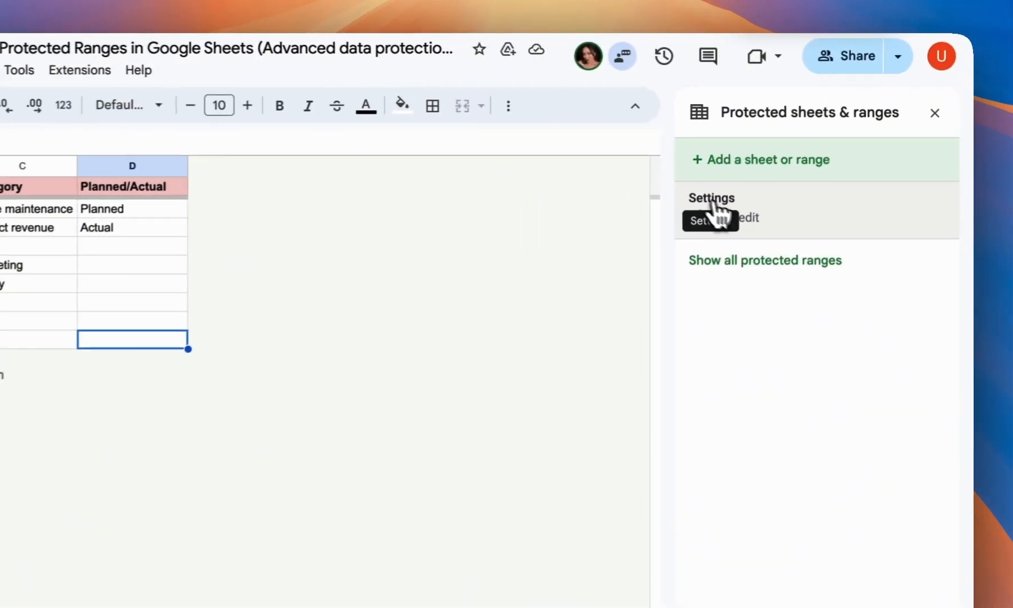
click(735, 223)
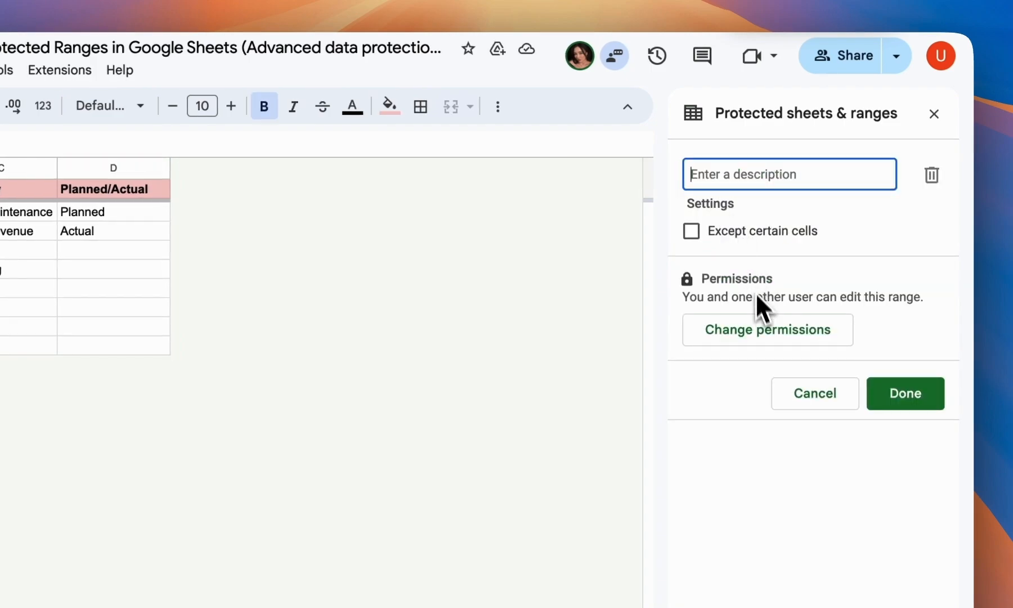
Step: Review the range editing permissions offered to the second user for the Settings sheet, and close the protection details
click(763, 329)
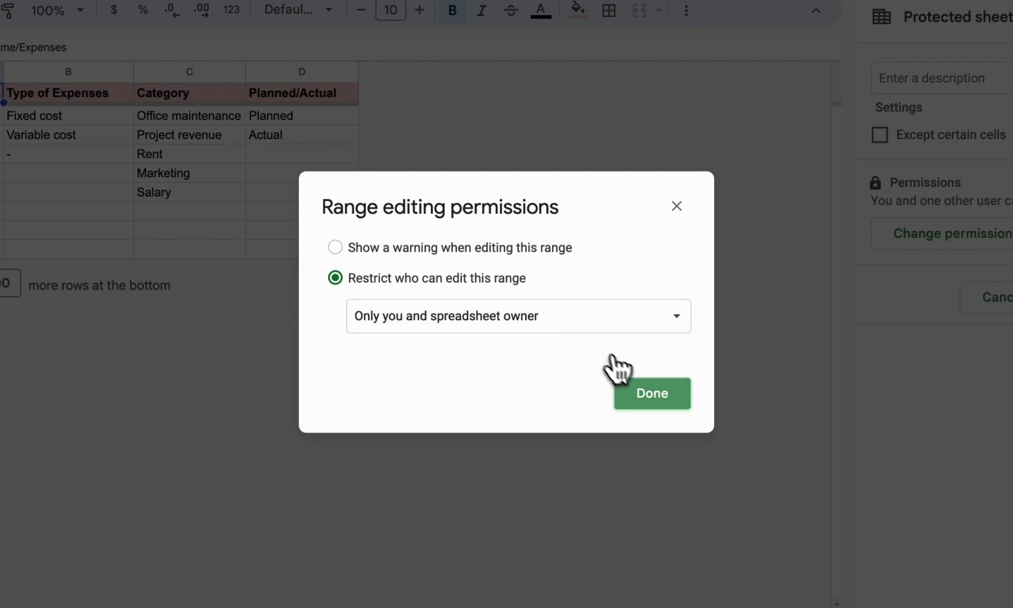
click(652, 397)
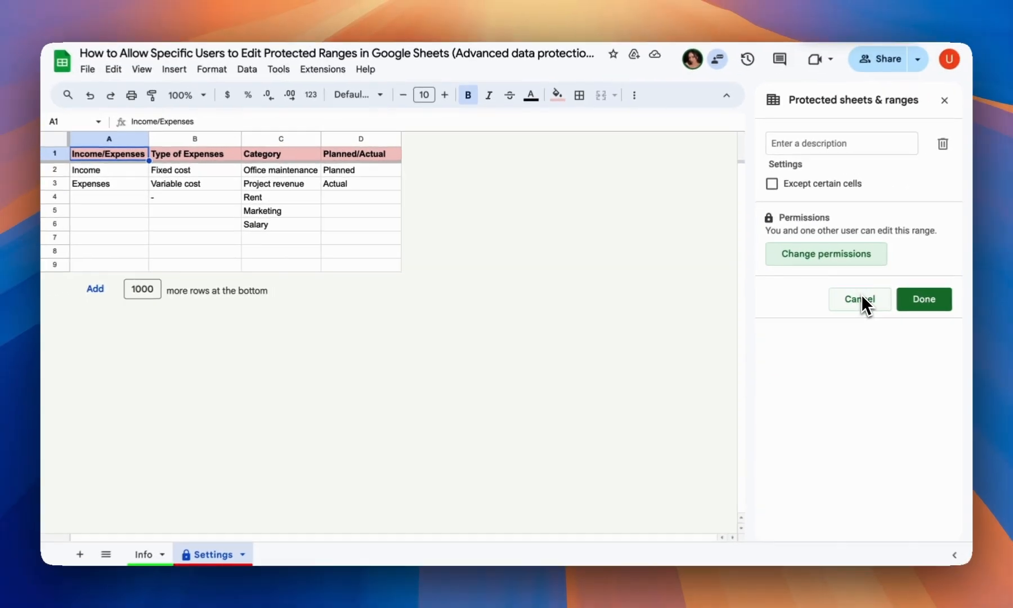
click(893, 298)
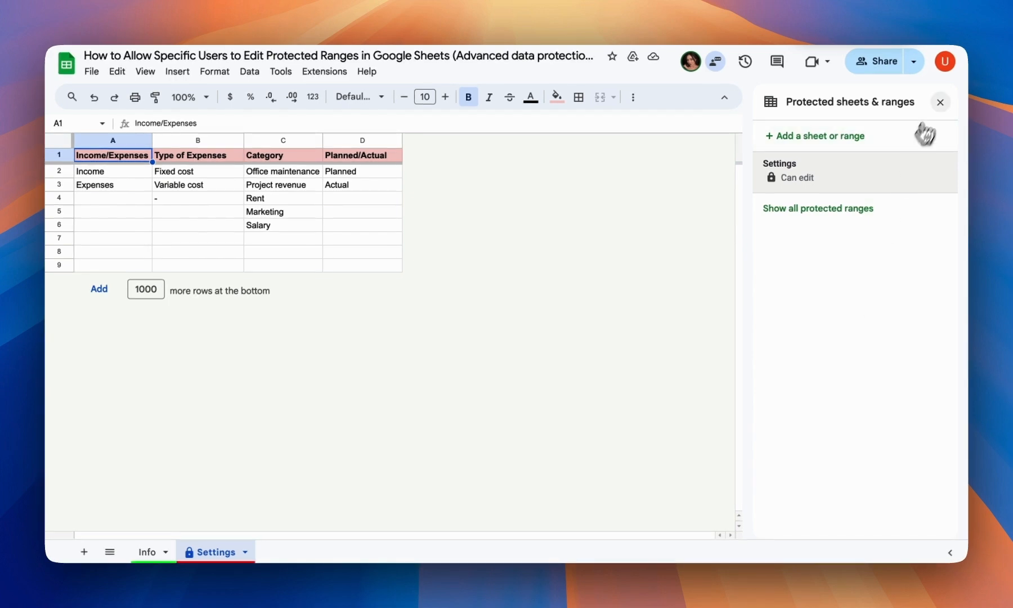
click(985, 81)
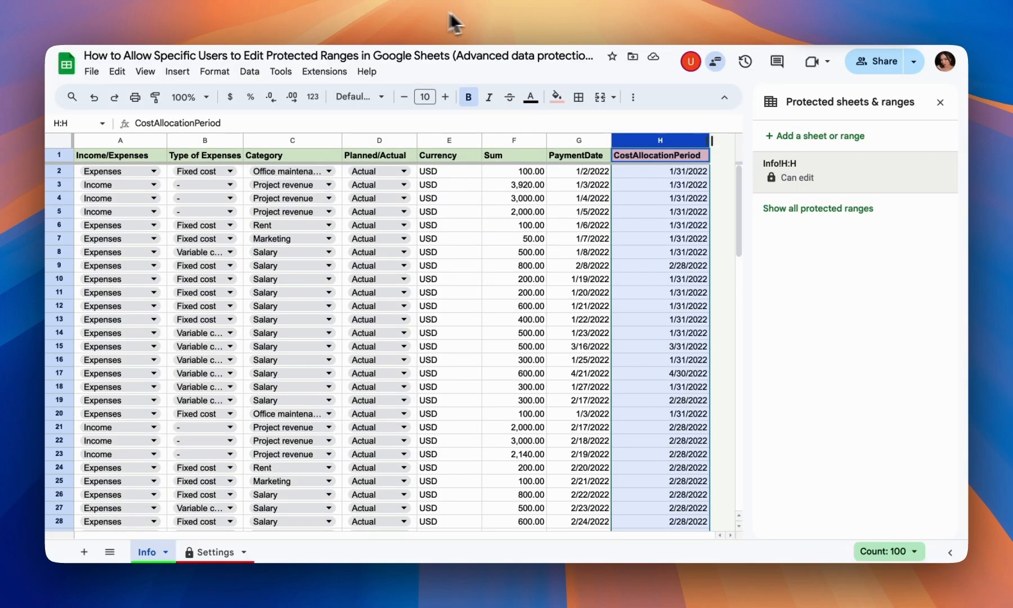
Step: Switch to the owner's window and view the protections that apply to the Settings sheet
click(940, 102)
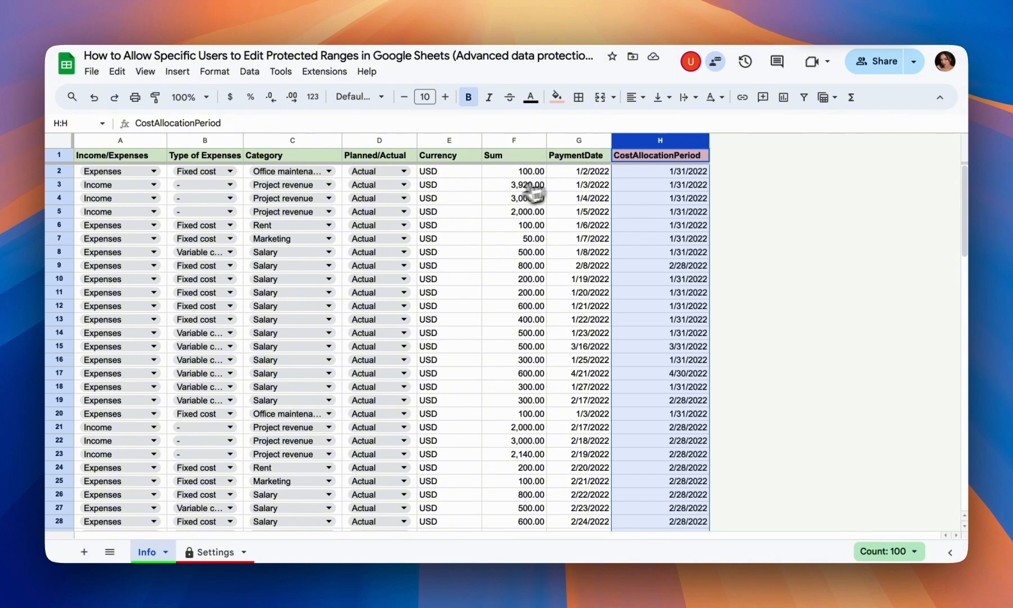
click(217, 553)
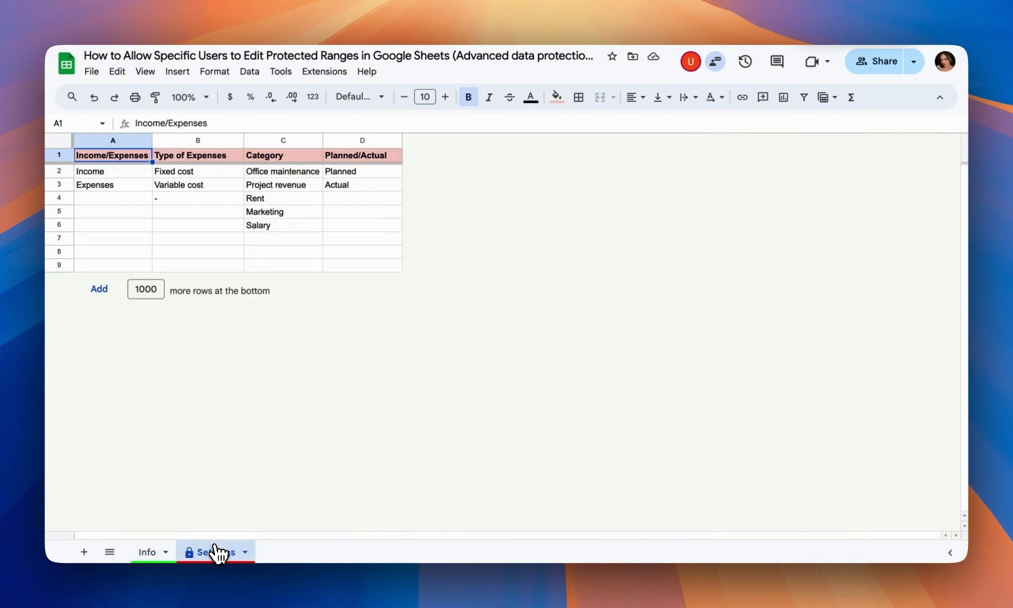
click(250, 71)
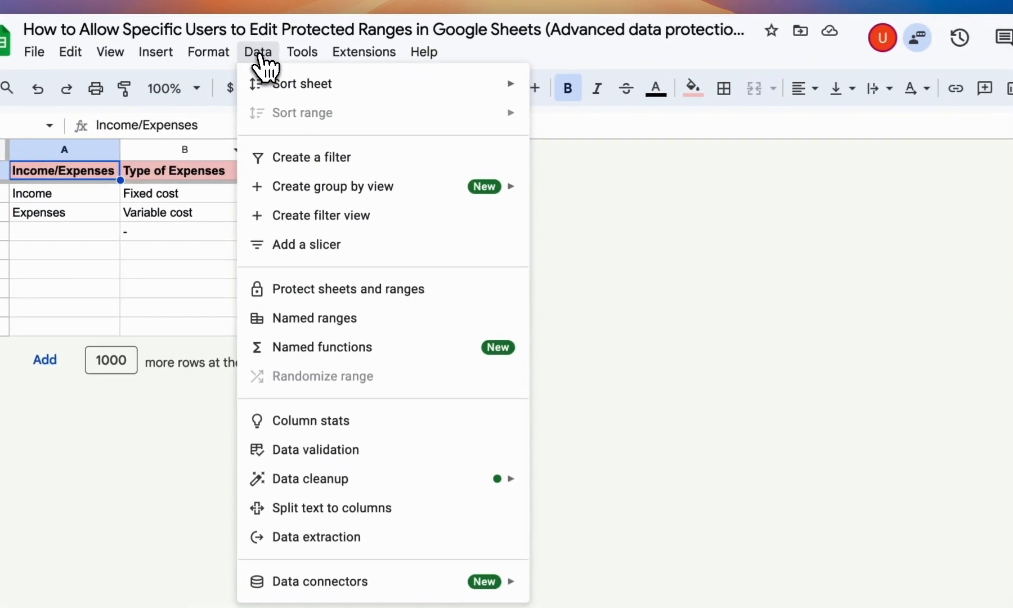
click(366, 291)
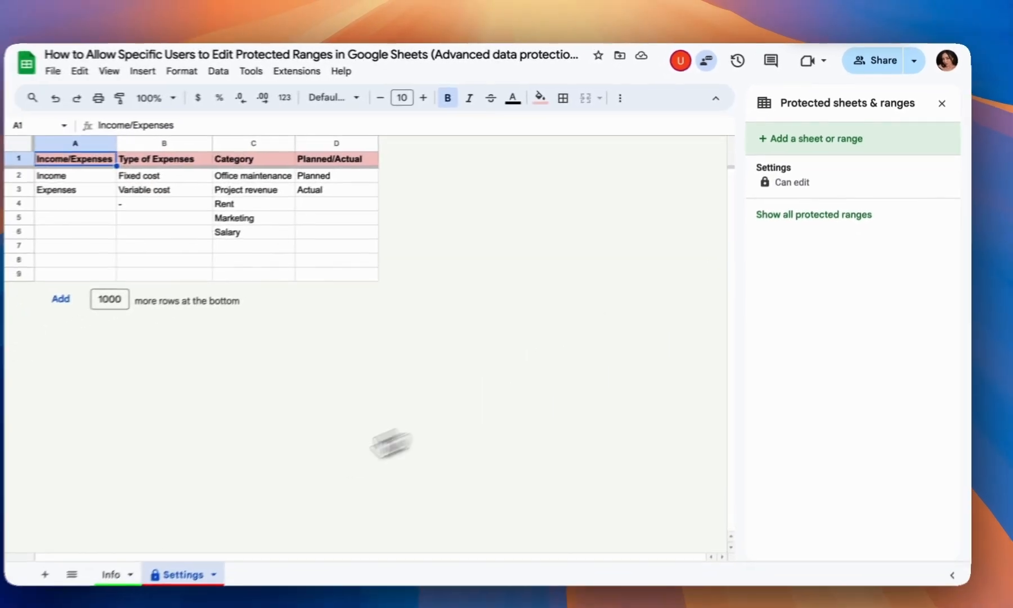
Step: Change the Info sheet's column H protection to Custom editors and allow the second user account to edit the range
click(116, 575)
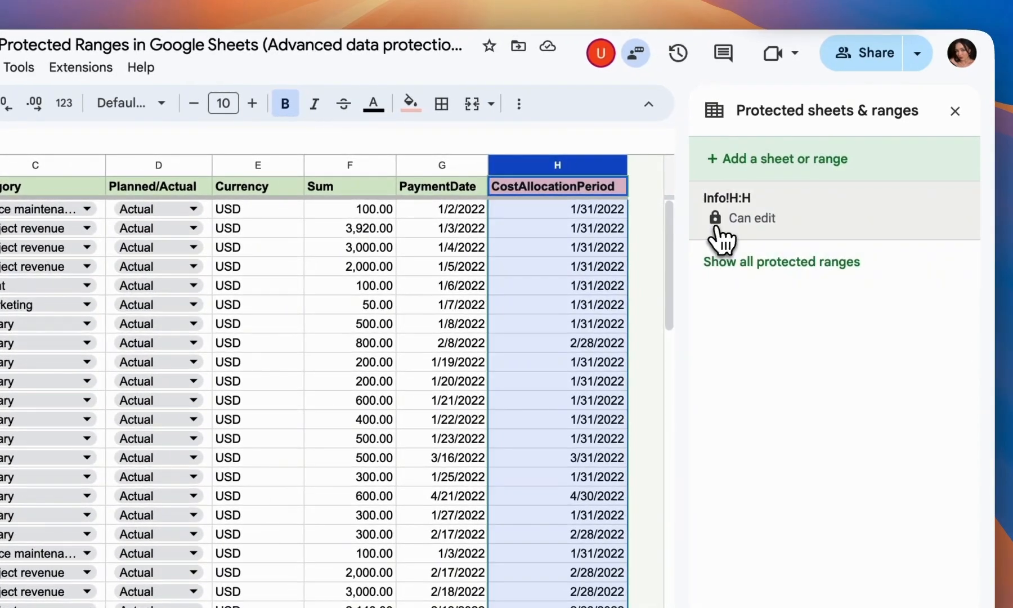
click(805, 210)
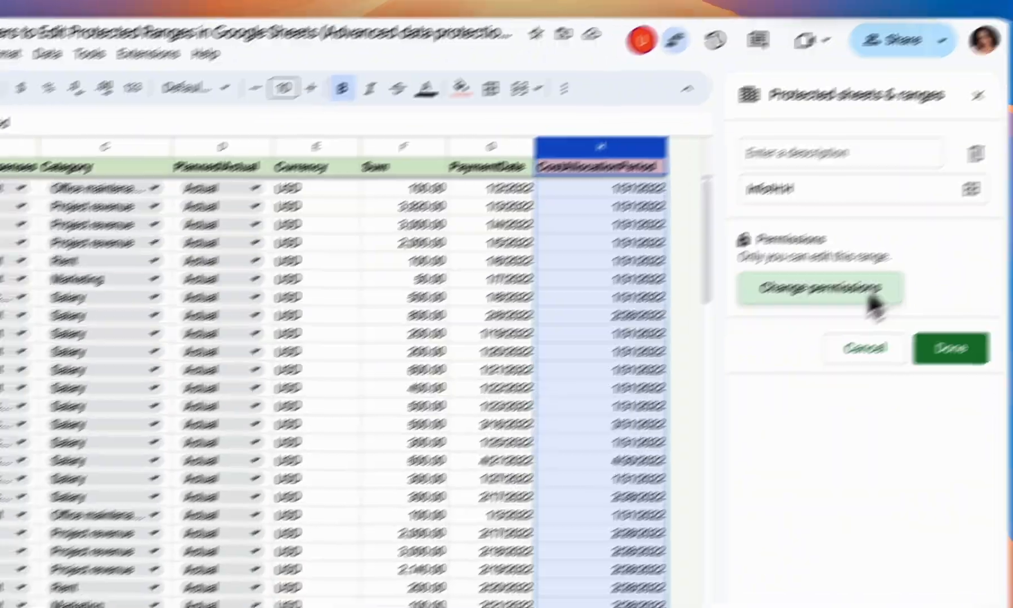
click(843, 313)
click(466, 424)
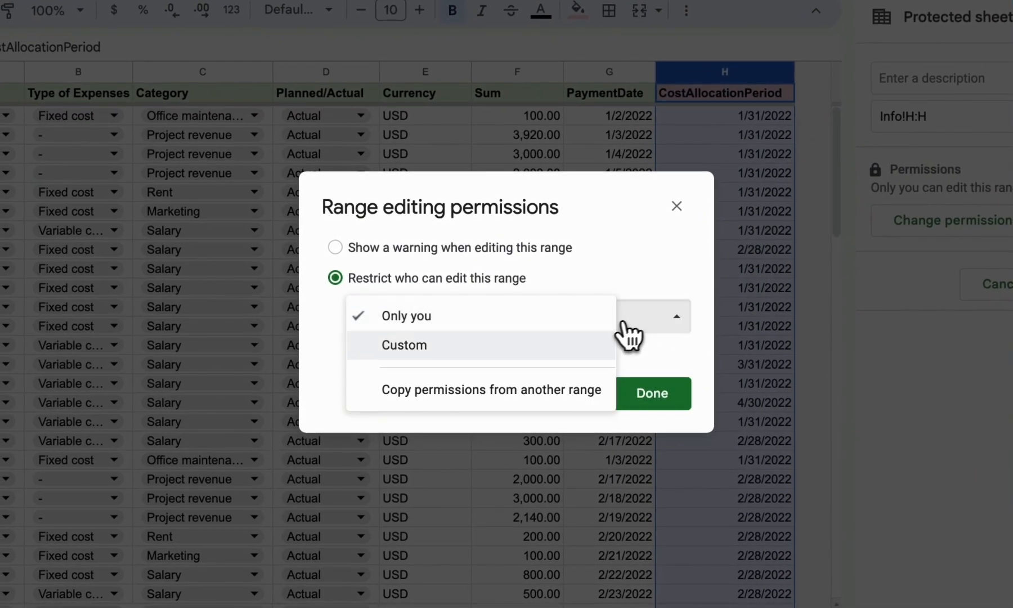
click(494, 349)
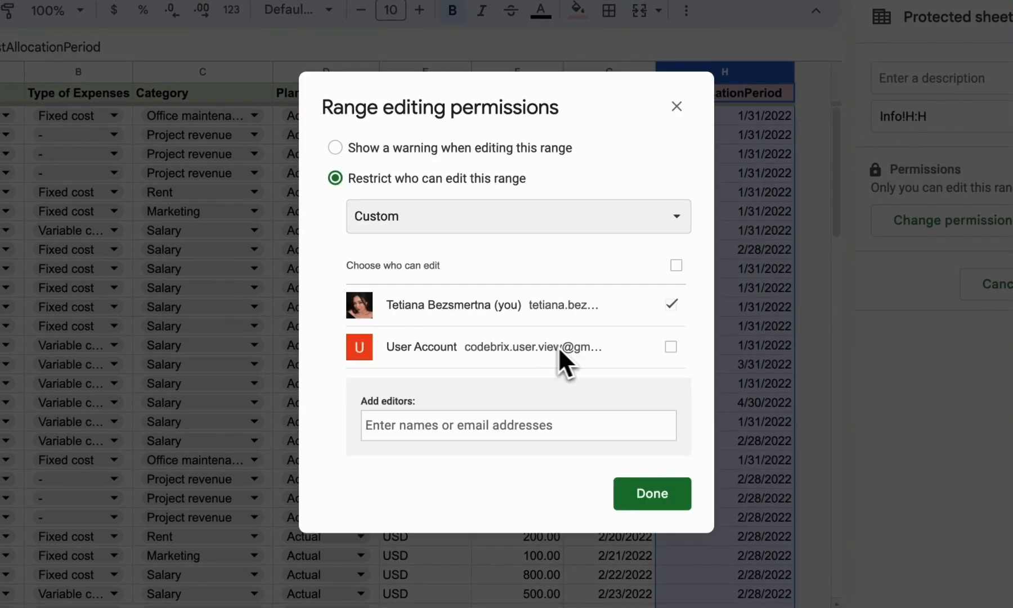
click(671, 347)
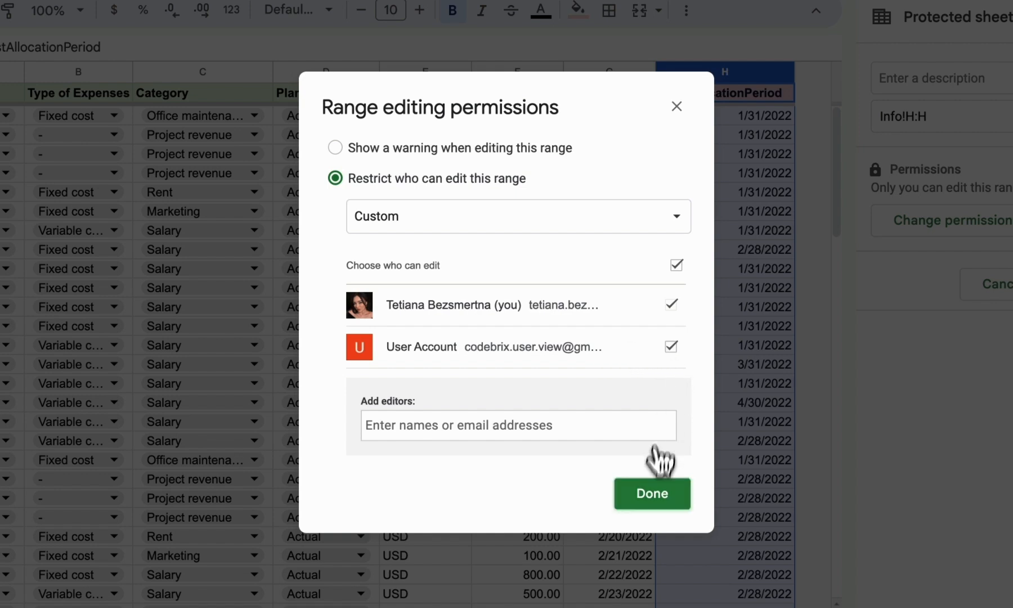
click(654, 498)
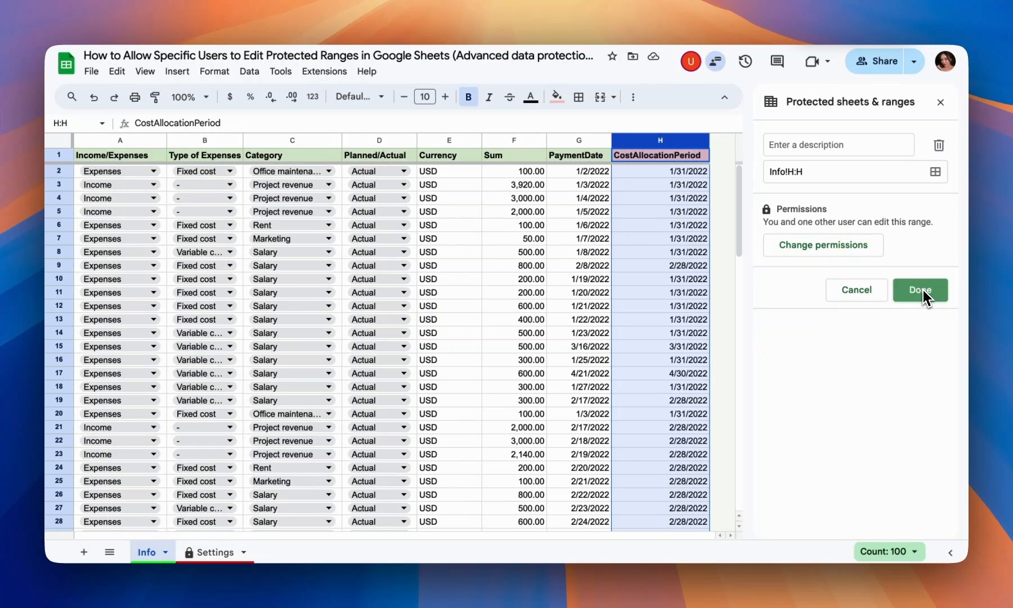
click(923, 290)
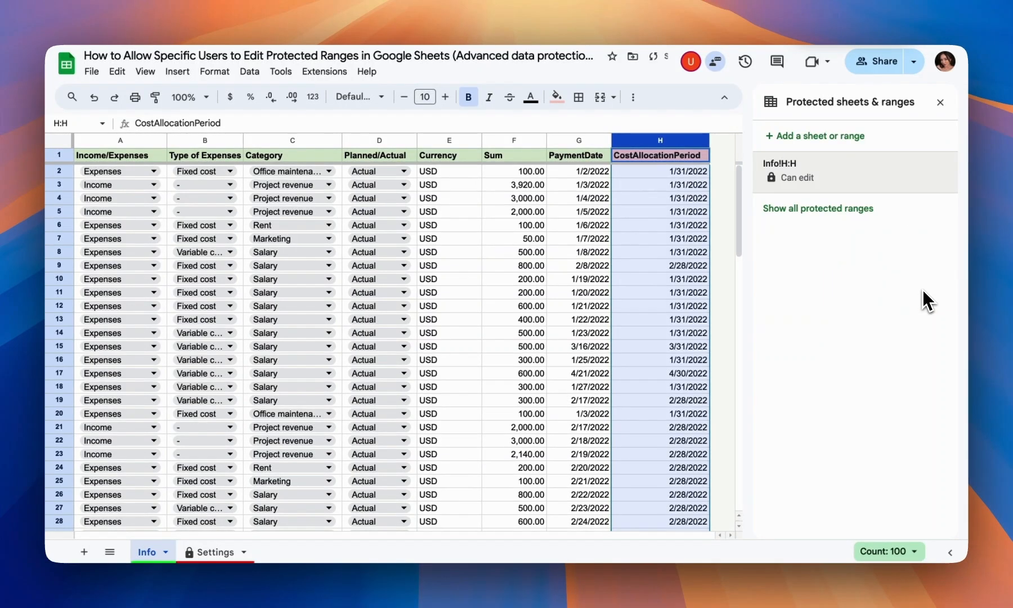
click(941, 103)
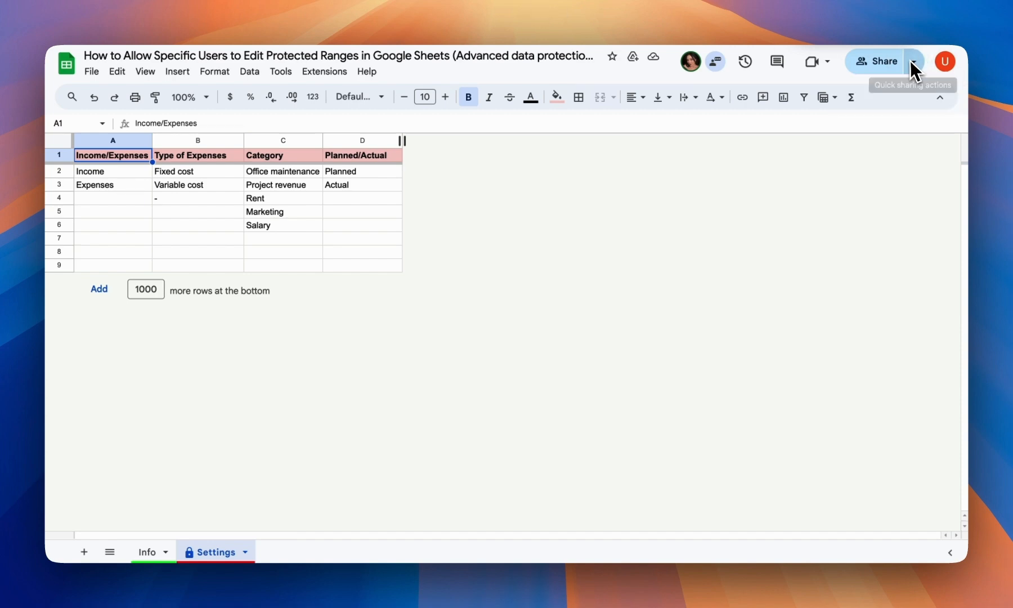
Step: Test the second user's edit access on the Info sheet by entering 1 in cell H8, and undo the entry
click(160, 548)
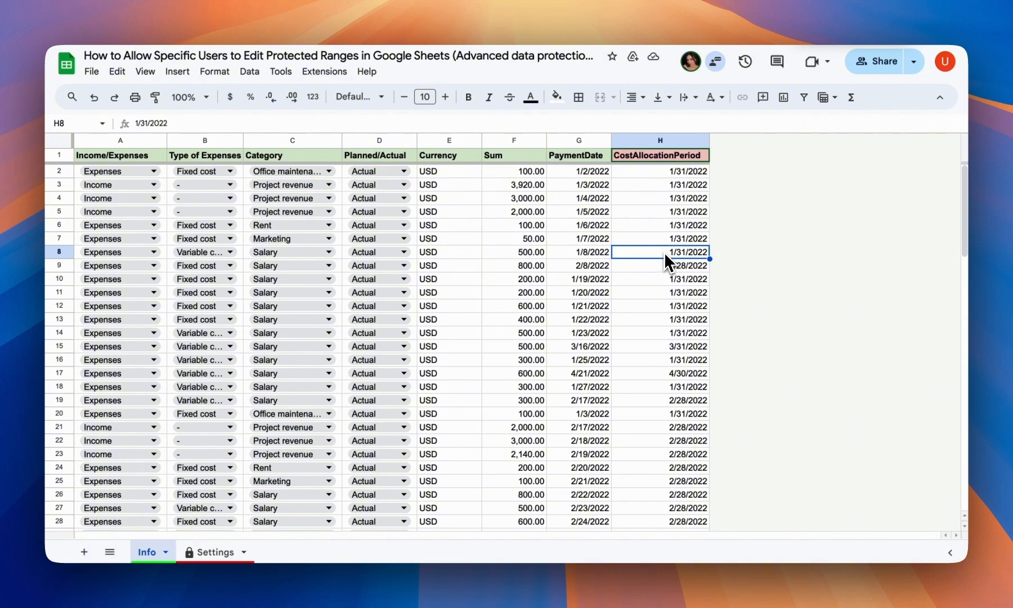
text(1)
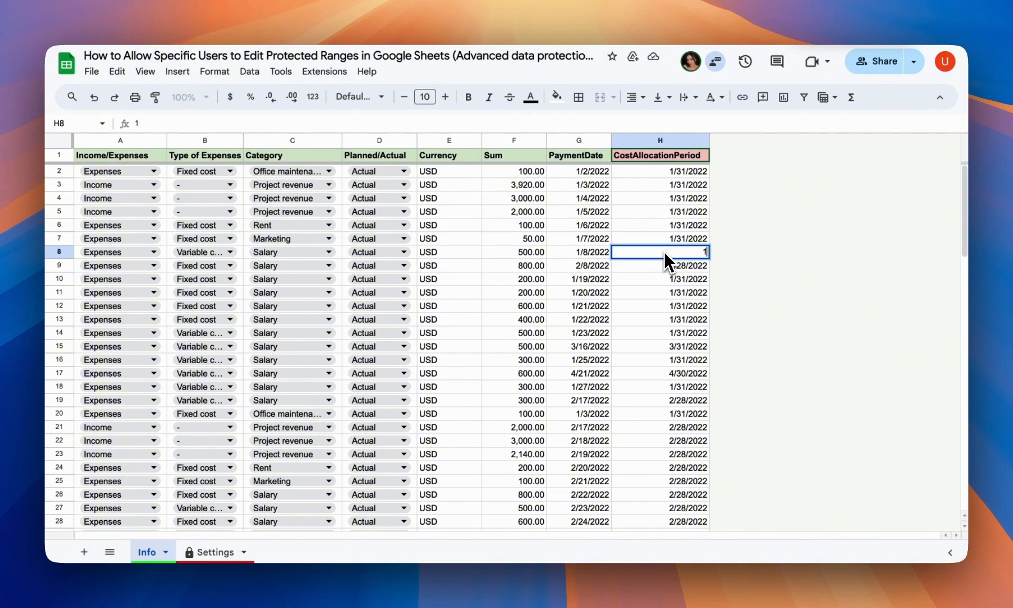
key(Return)
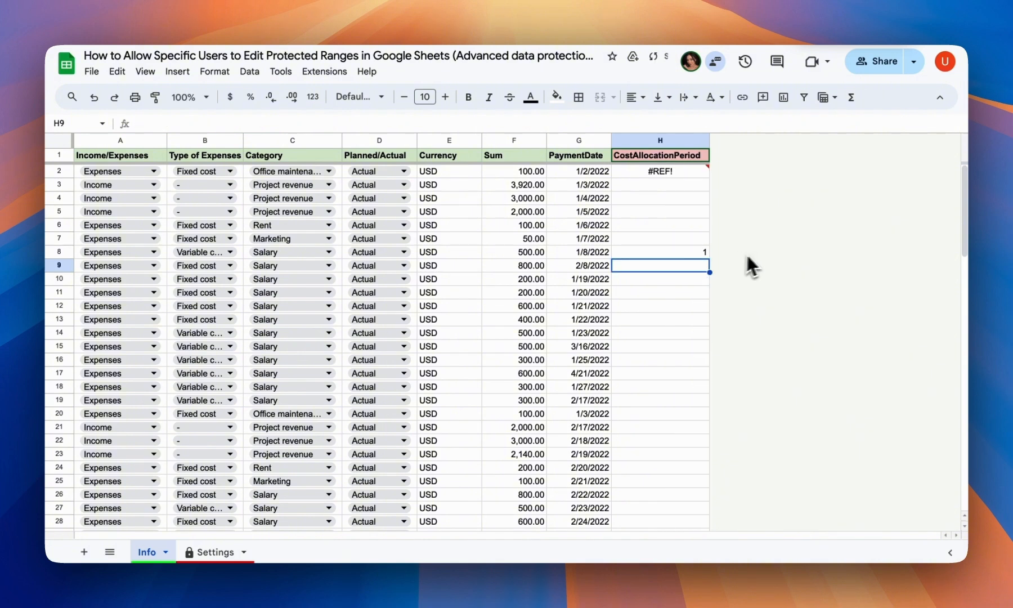
click(700, 256)
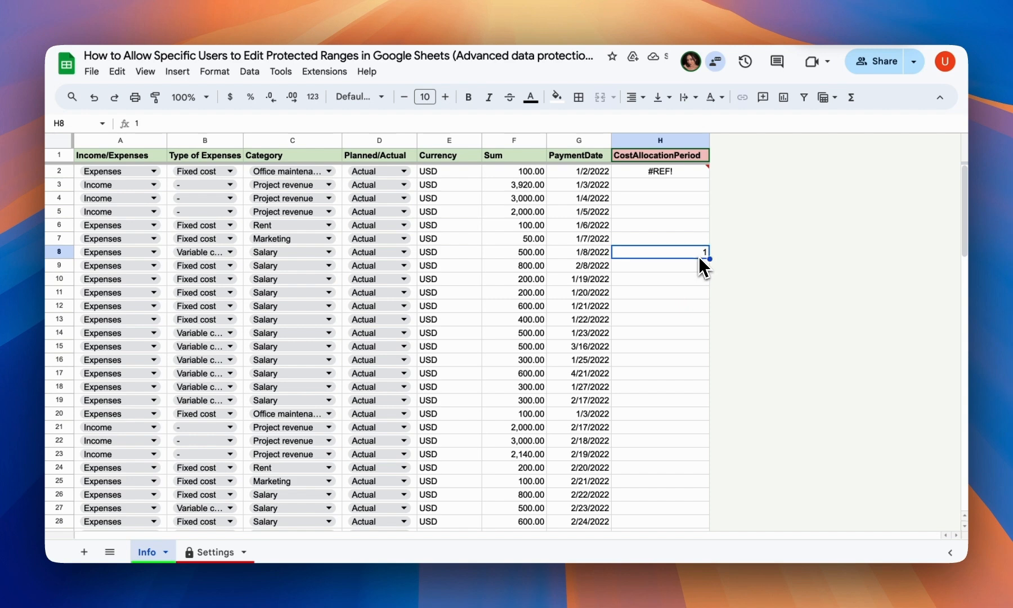
key(super+z)
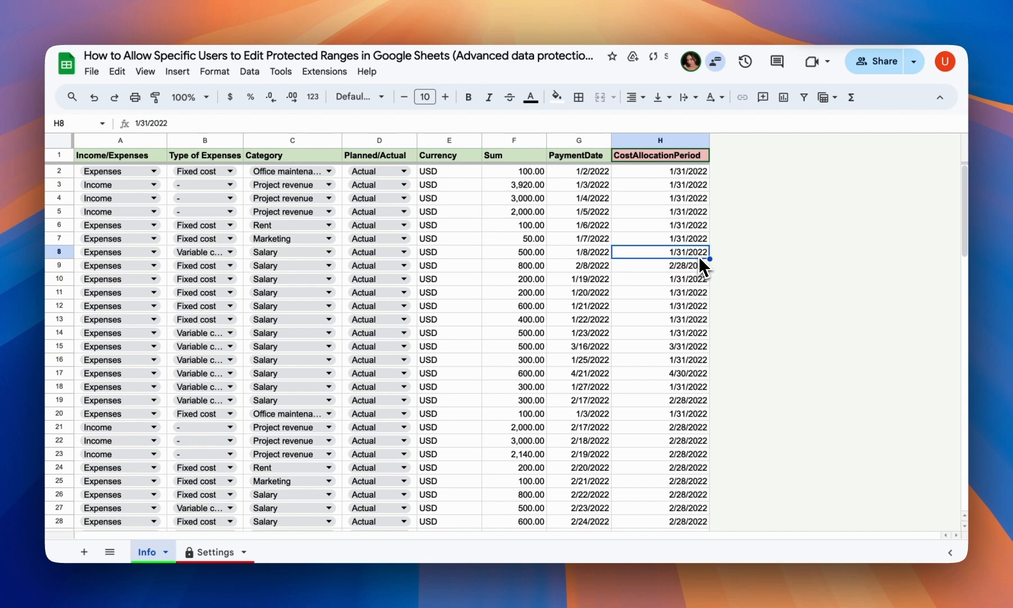
Step: Examine the CostAllocationPeriod column H and the formula in cell H2 from the second user's window
click(665, 140)
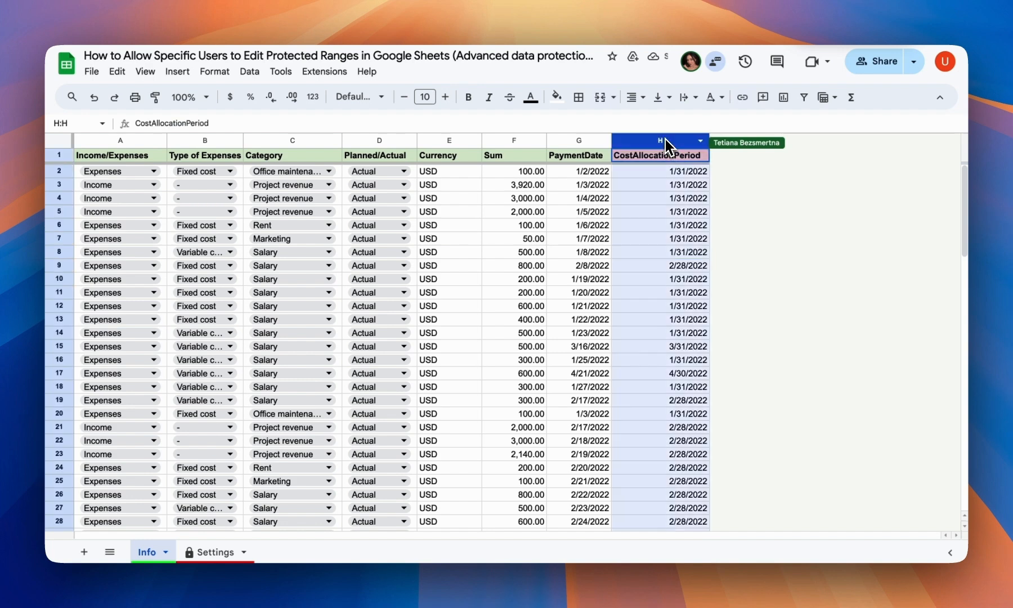
click(670, 170)
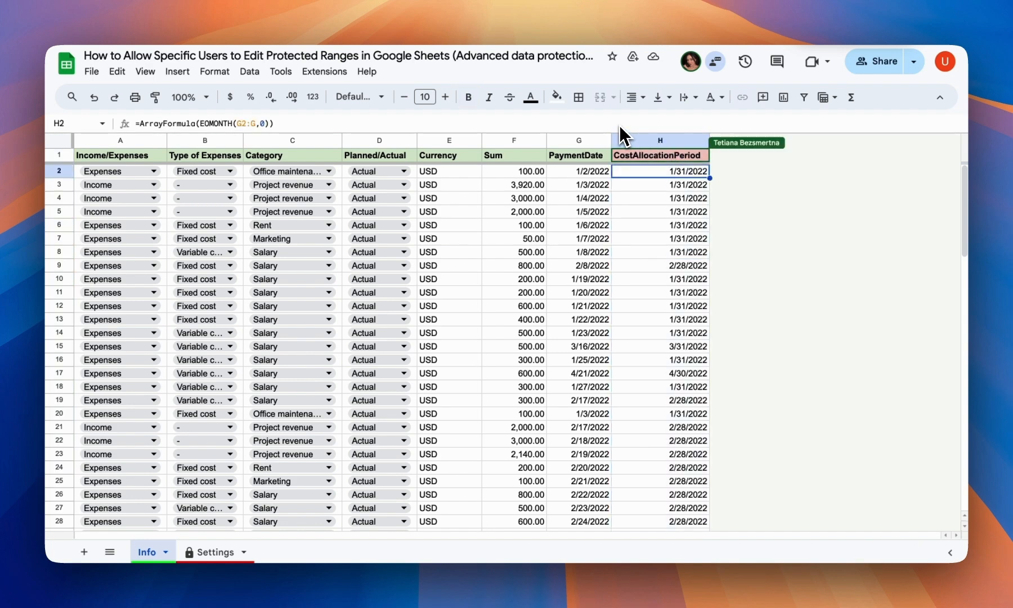
click(658, 140)
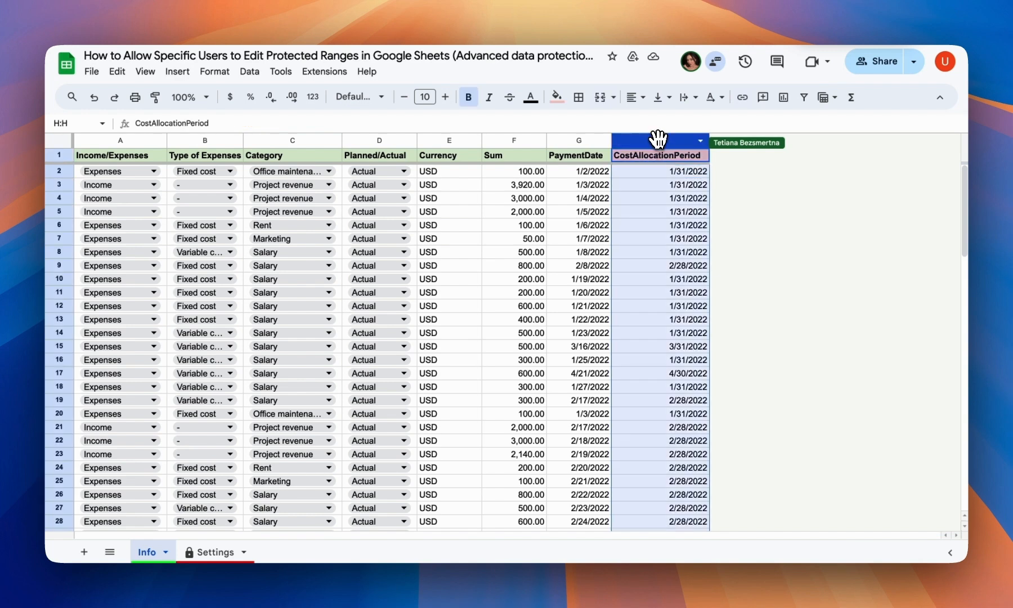